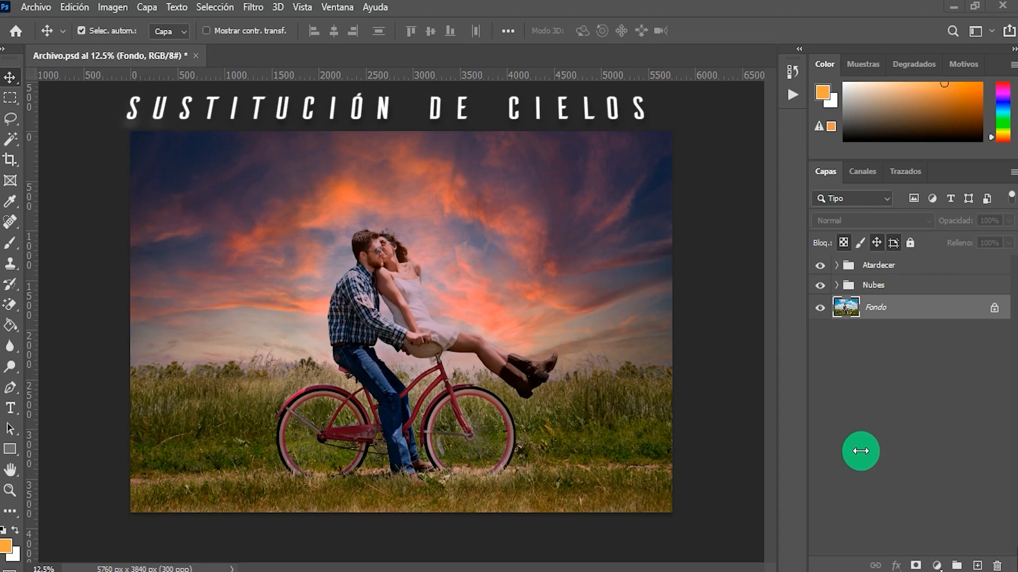
# Toggle the visibility of the Atardecer and Nubes groups to compare the replaced skies with the original photo.
pyautogui.click(820, 266)
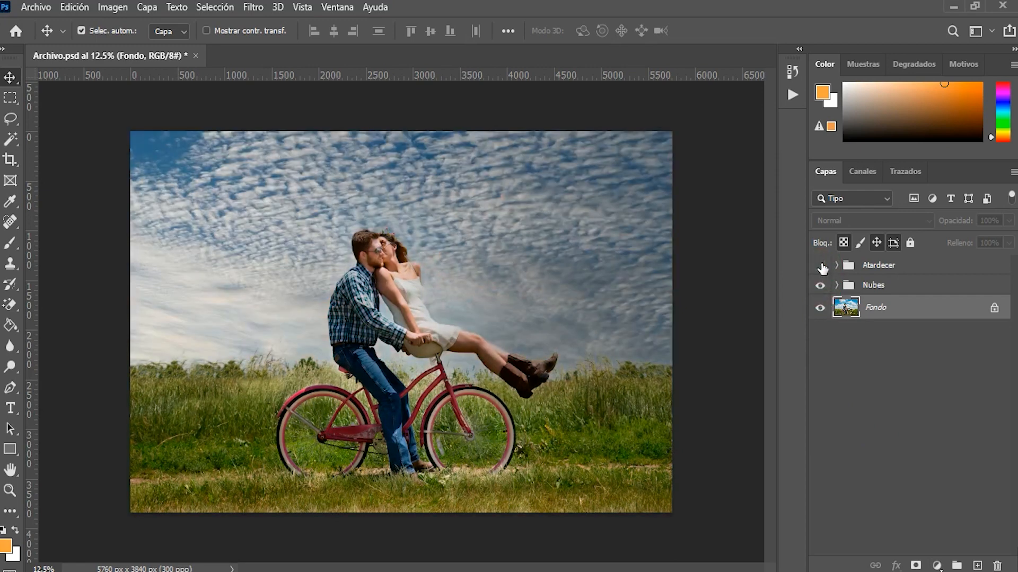
pyautogui.click(820, 286)
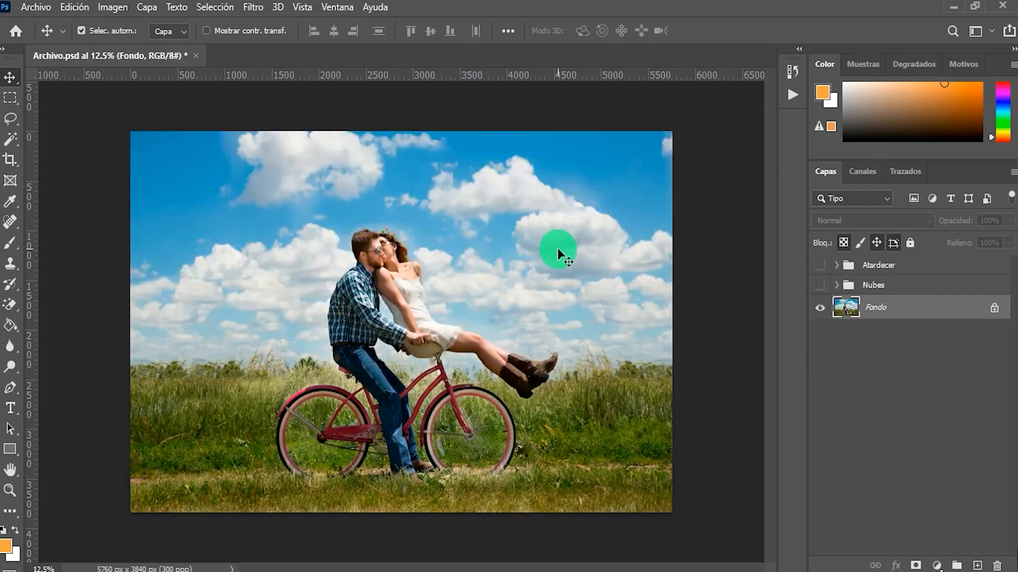
pyautogui.click(821, 286)
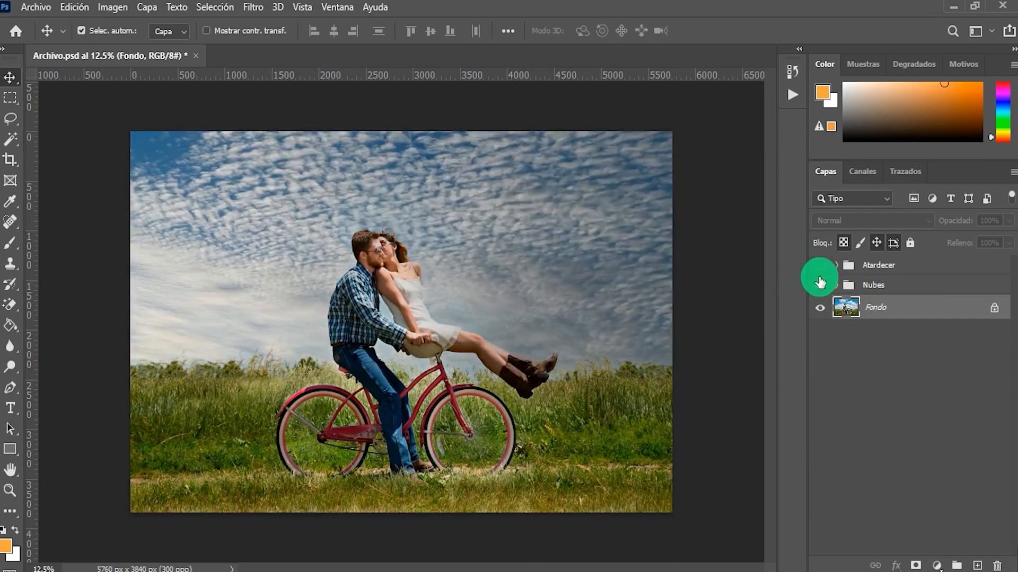
pyautogui.click(820, 267)
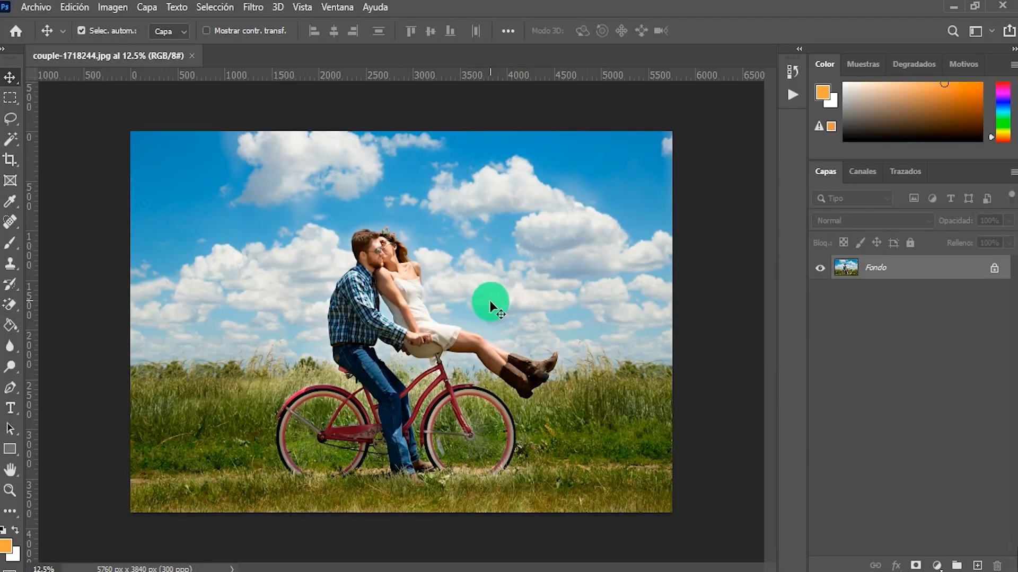
# Start Sky Replacement on the couple-1718244.jpg photo and move its dialog aside to uncover the couple.
pyautogui.click(74, 8)
pyautogui.click(146, 412)
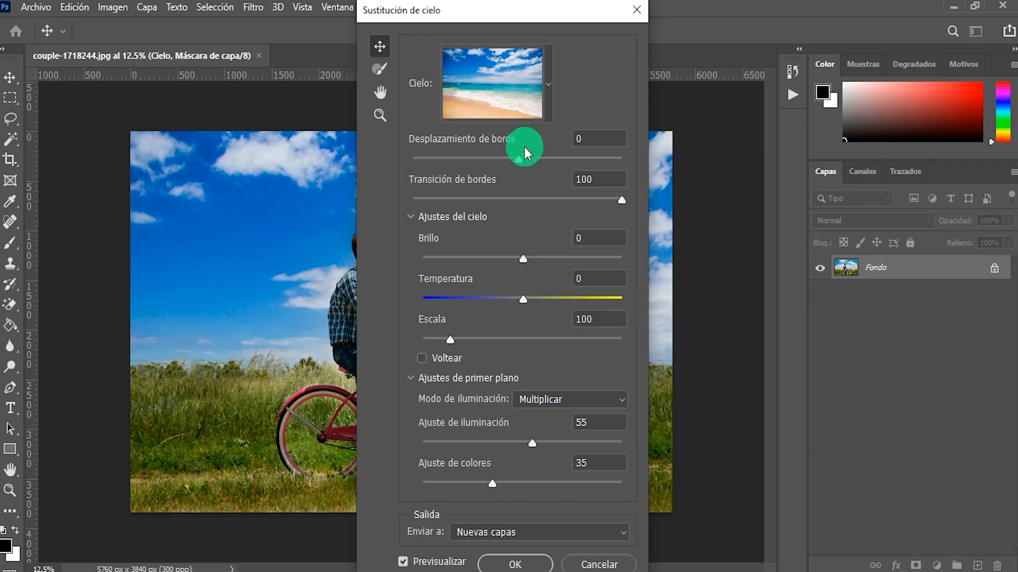
pyautogui.moveTo(553, 12); pyautogui.dragTo(706, 13)
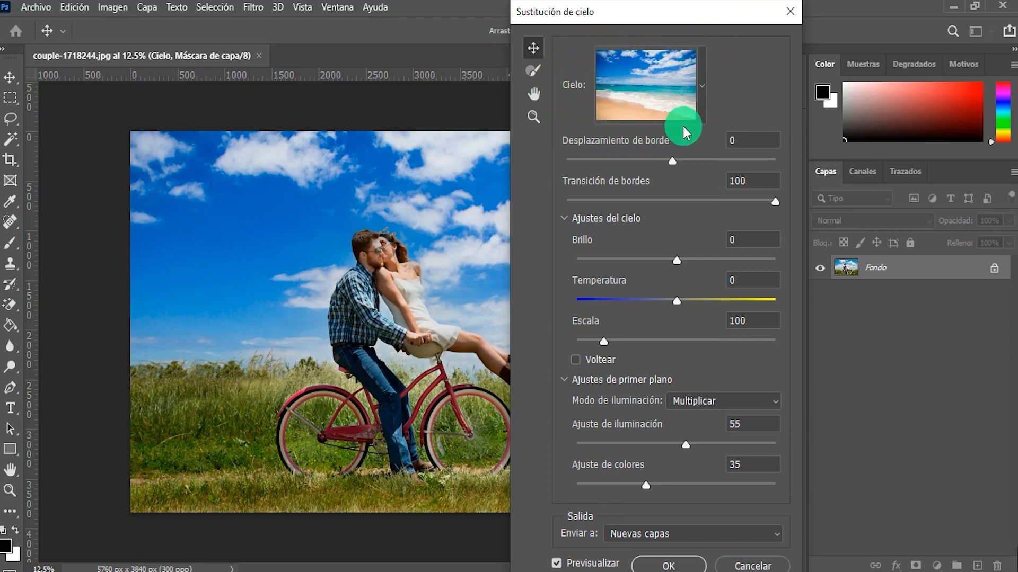
# Browse the sky presets in the Cielos azules, Espectacular and Atardeceres groups.
pyautogui.click(702, 87)
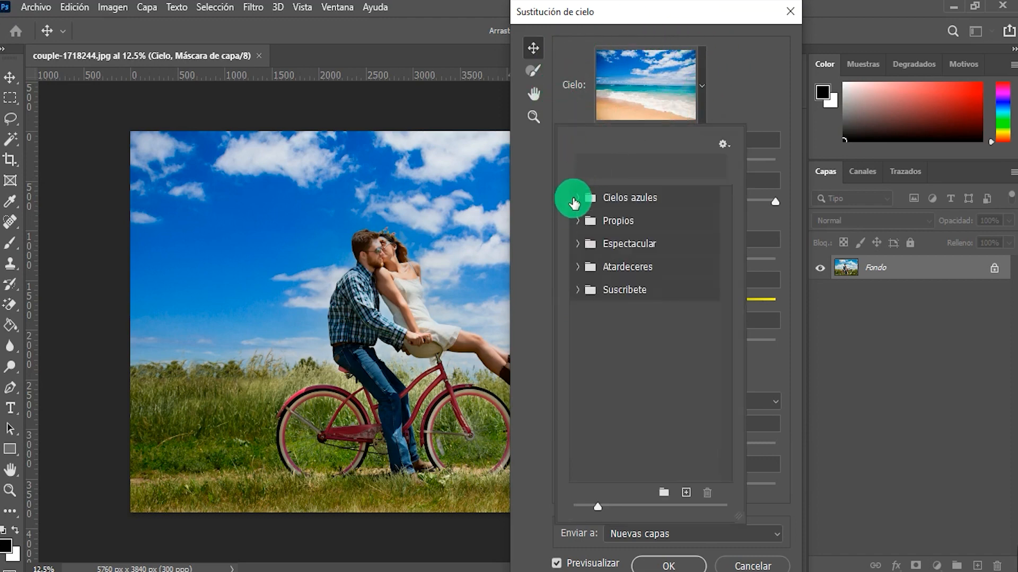
pyautogui.click(574, 202)
pyautogui.scroll(-5, 618, 302)
pyautogui.scroll(-3, 618, 313)
pyautogui.scroll(8, 618, 321)
pyautogui.click(576, 199)
pyautogui.click(578, 243)
pyautogui.scroll(-3, 583, 296)
pyautogui.scroll(5, 588, 289)
pyautogui.click(578, 244)
pyautogui.click(577, 267)
pyautogui.click(577, 267)
# Try the rainbow sky preset from the Espectacular group on the photo.
pyautogui.click(578, 243)
pyautogui.click(636, 295)
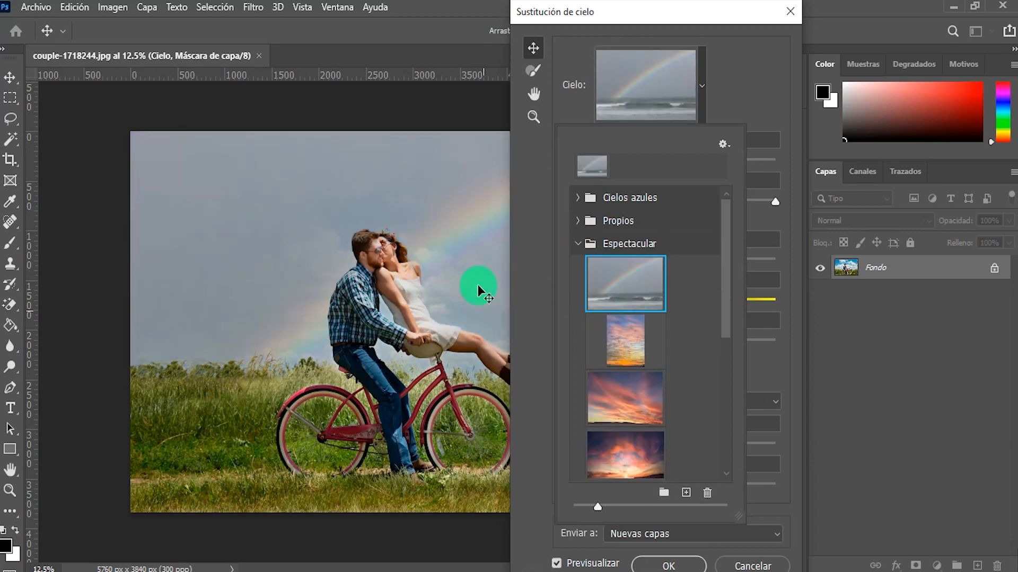
pyautogui.click(578, 244)
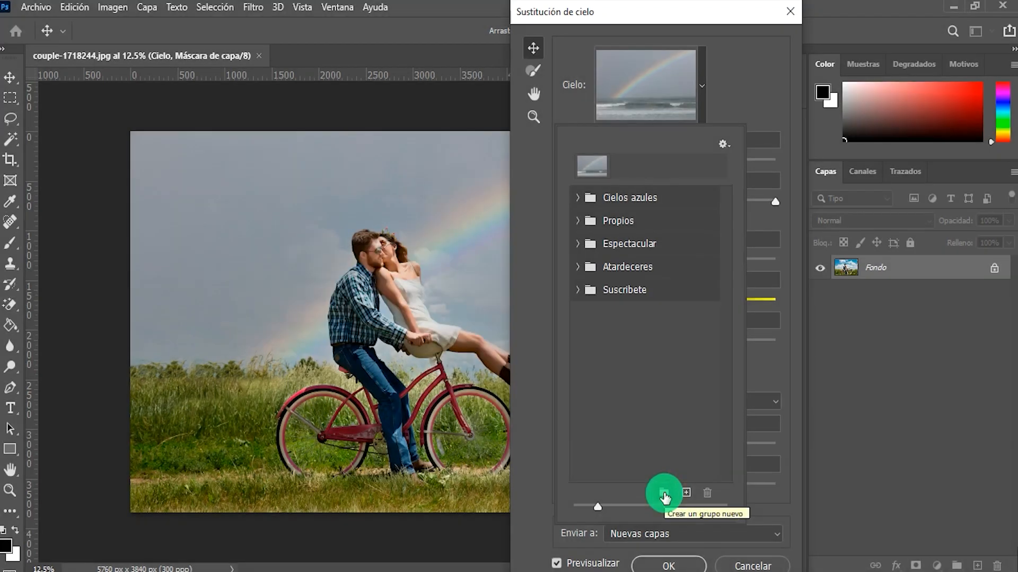
# Create a new sky preset group named "Cielos nuevos".
pyautogui.click(663, 494)
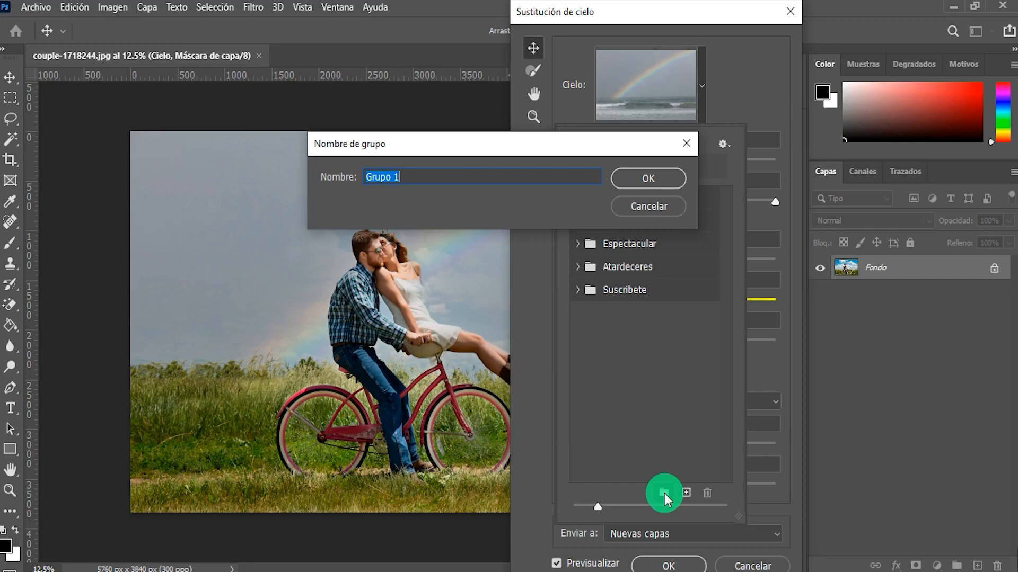
pyautogui.write('C')
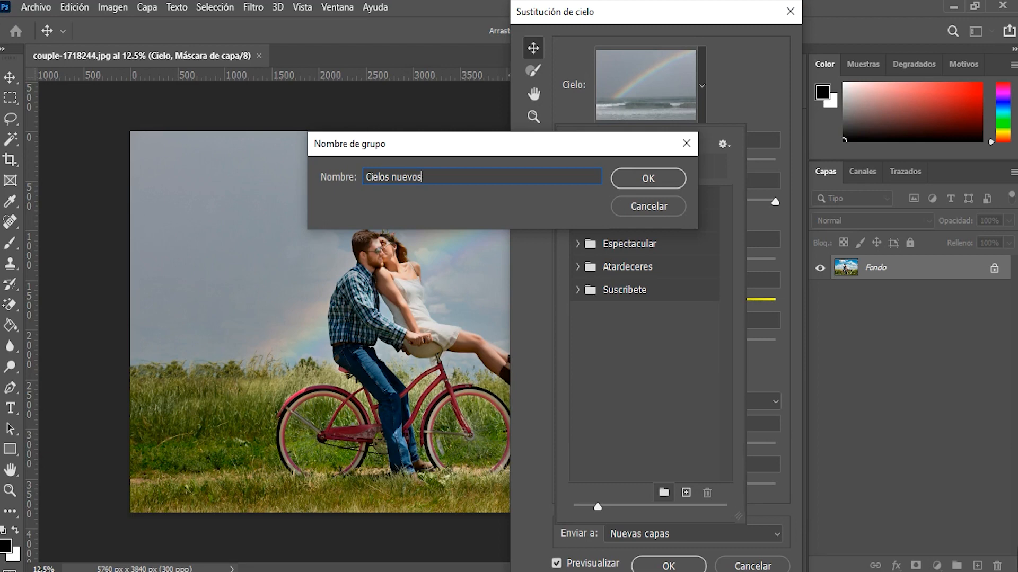
pyautogui.write('ielos nuevos')
pyautogui.click(647, 182)
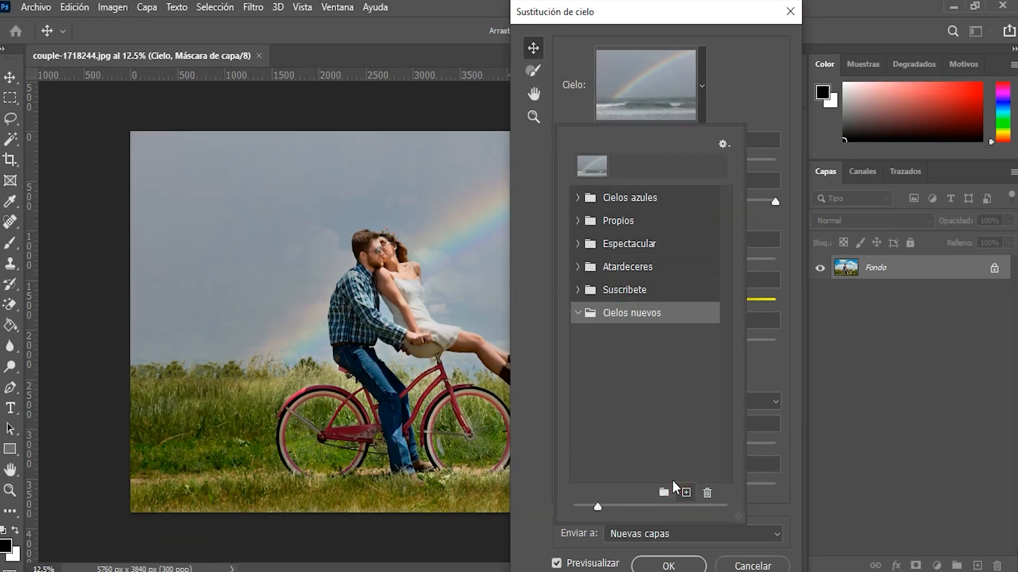
# Import girl-931776.jpg as a new sky in the Cielos nuevos group and name it "ciel".
pyautogui.click(686, 494)
pyautogui.moveTo(793, 137); pyautogui.dragTo(571, 63)
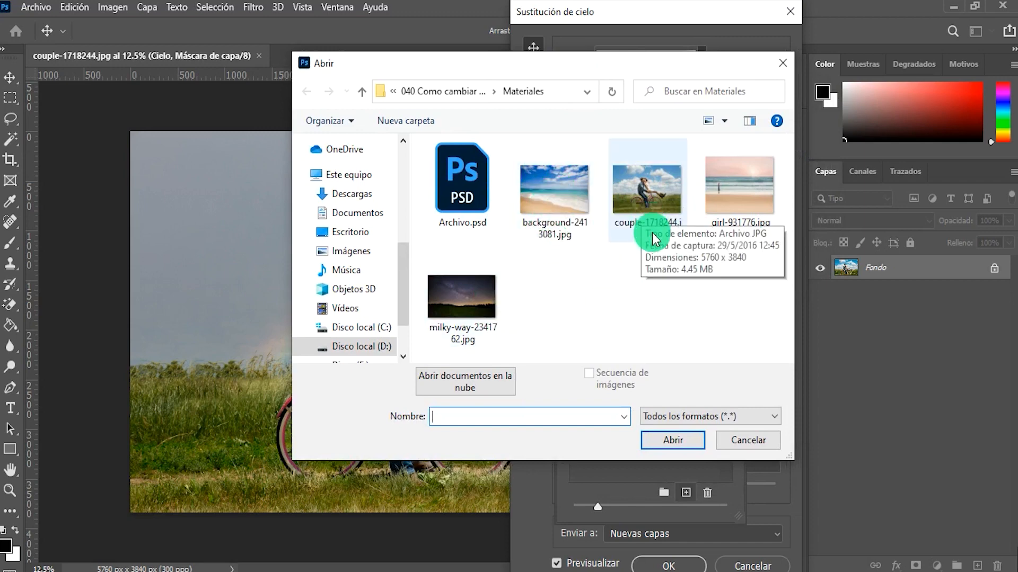
pyautogui.click(738, 179)
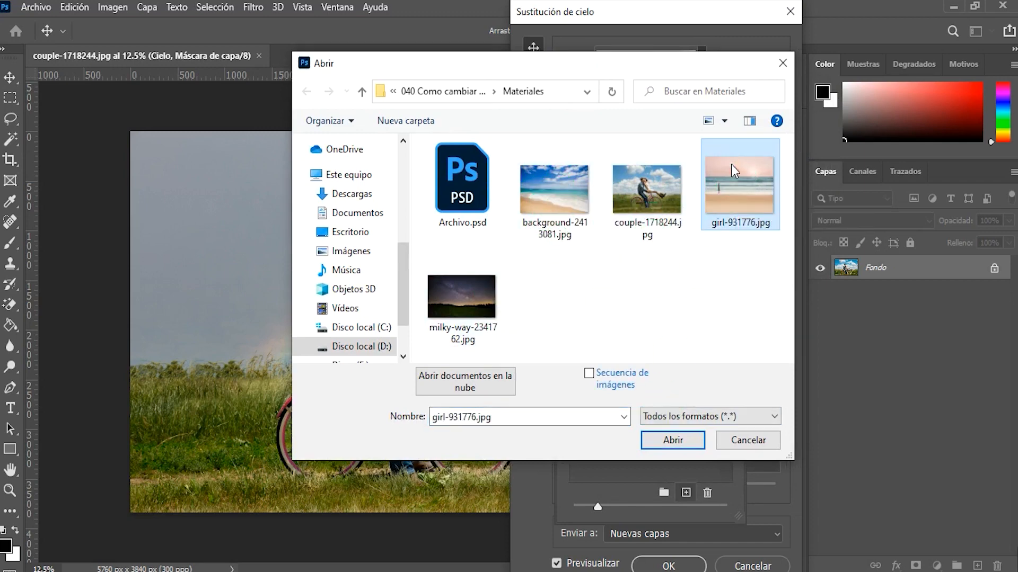
pyautogui.click(662, 439)
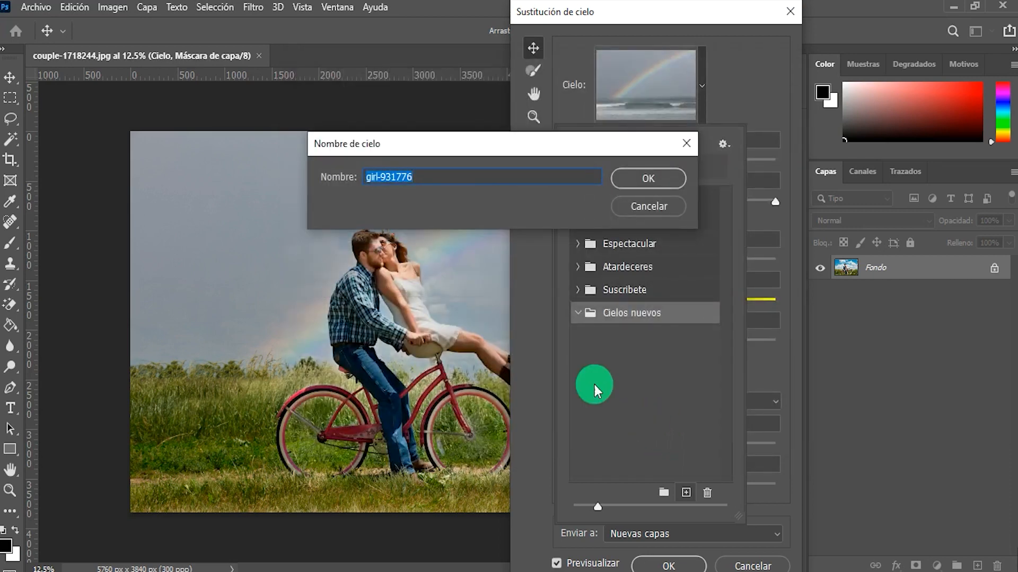
pyautogui.write('ciel')
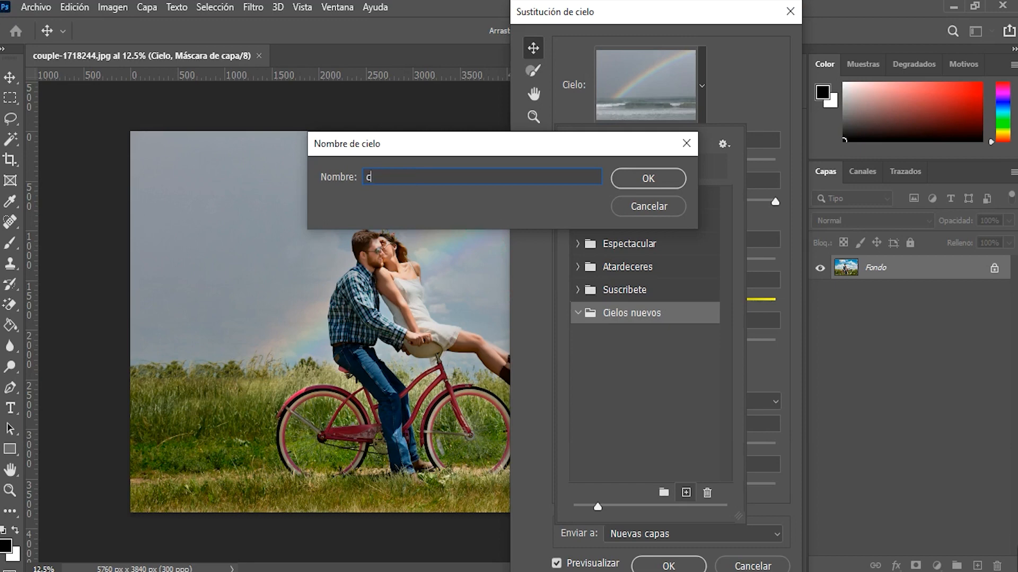
pyautogui.press('Return')
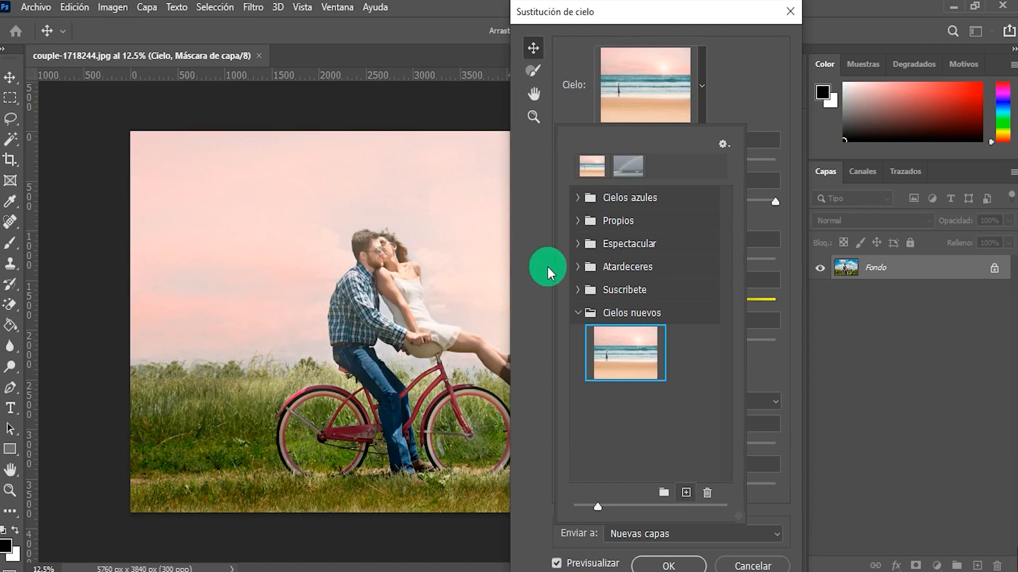
# Replace the sky with the orange-clouded sunset preset from the Atardeceres group and close the preset picker.
pyautogui.click(577, 313)
pyautogui.click(580, 276)
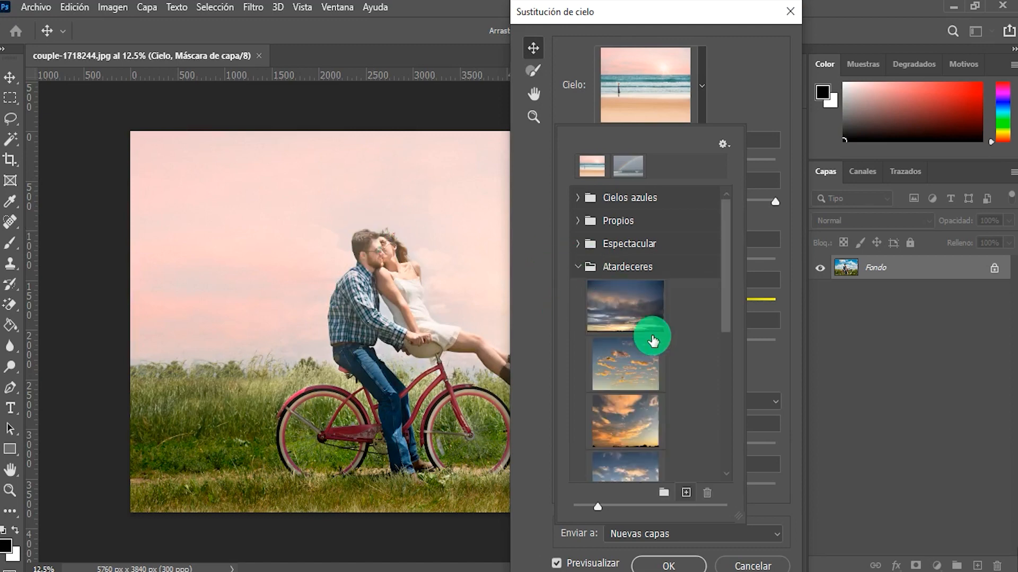
pyautogui.scroll(-5, 657, 350)
pyautogui.scroll(-3, 662, 352)
pyautogui.scroll(3, 662, 353)
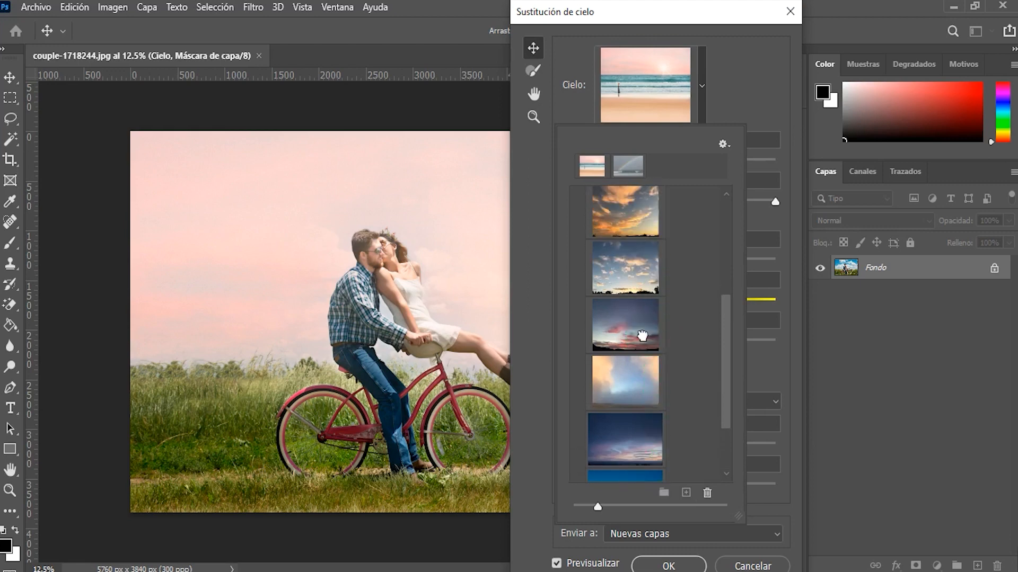
pyautogui.click(643, 340)
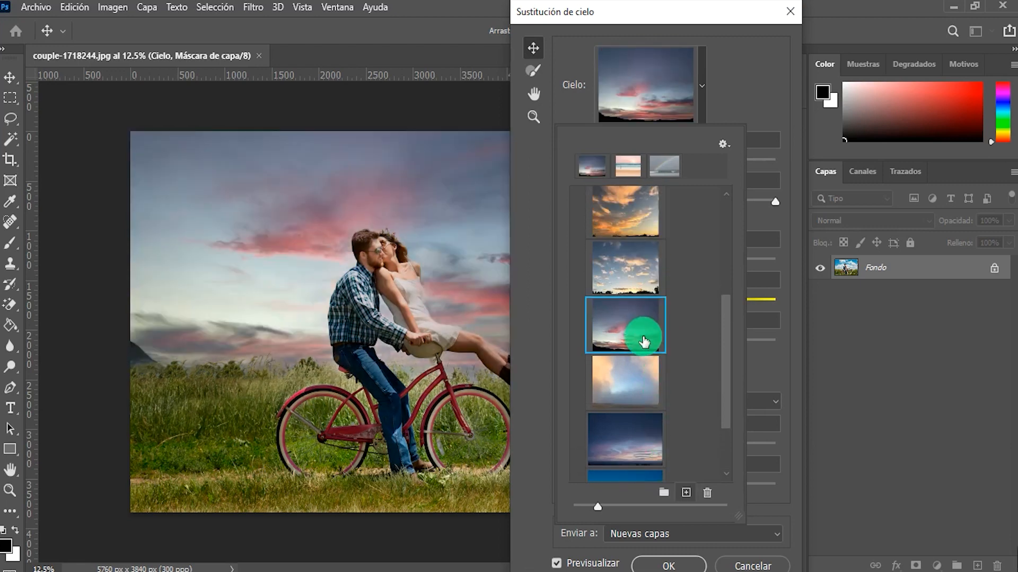
pyautogui.click(655, 223)
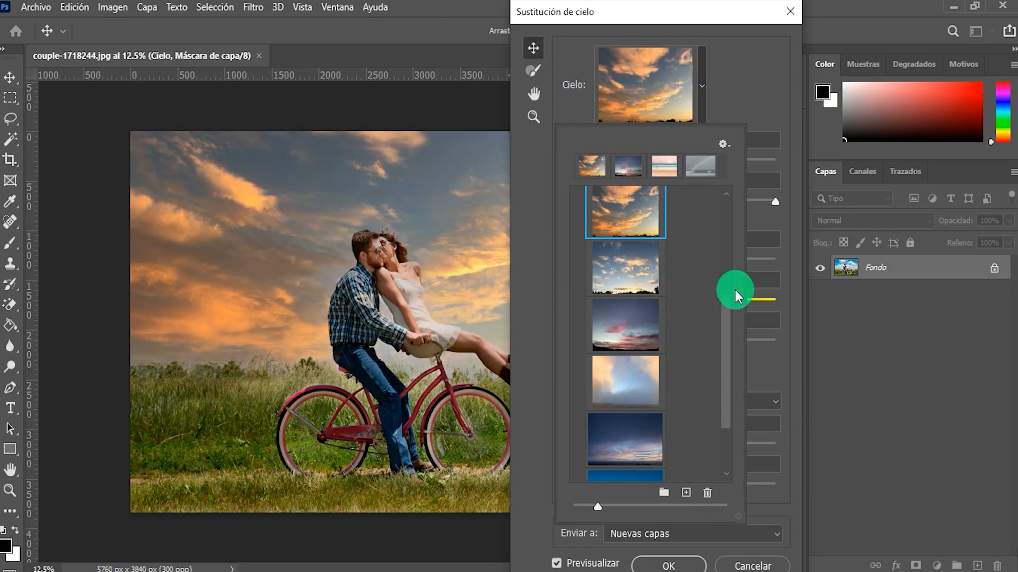
pyautogui.scroll(3, 628, 369)
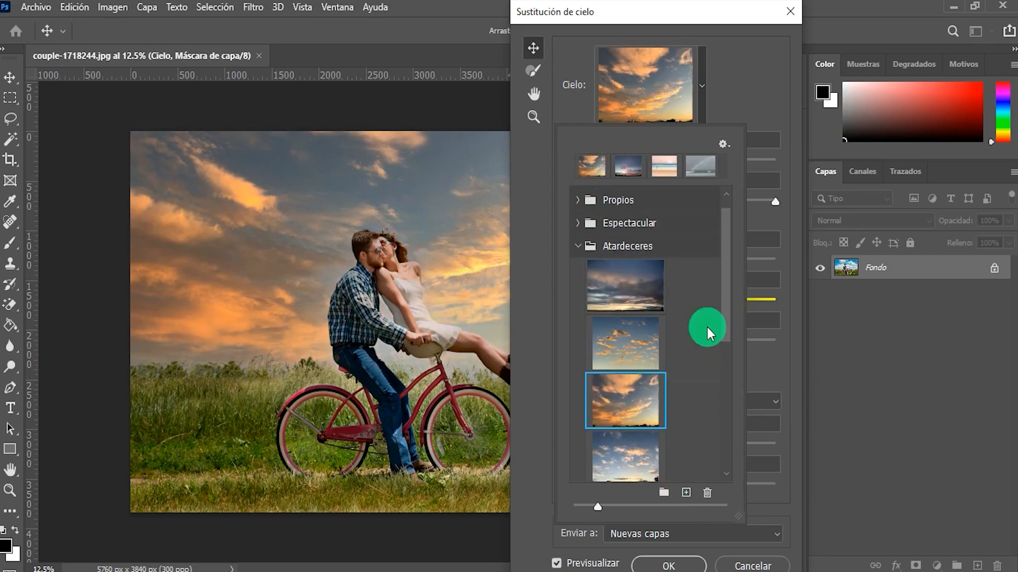
pyautogui.press('Return')
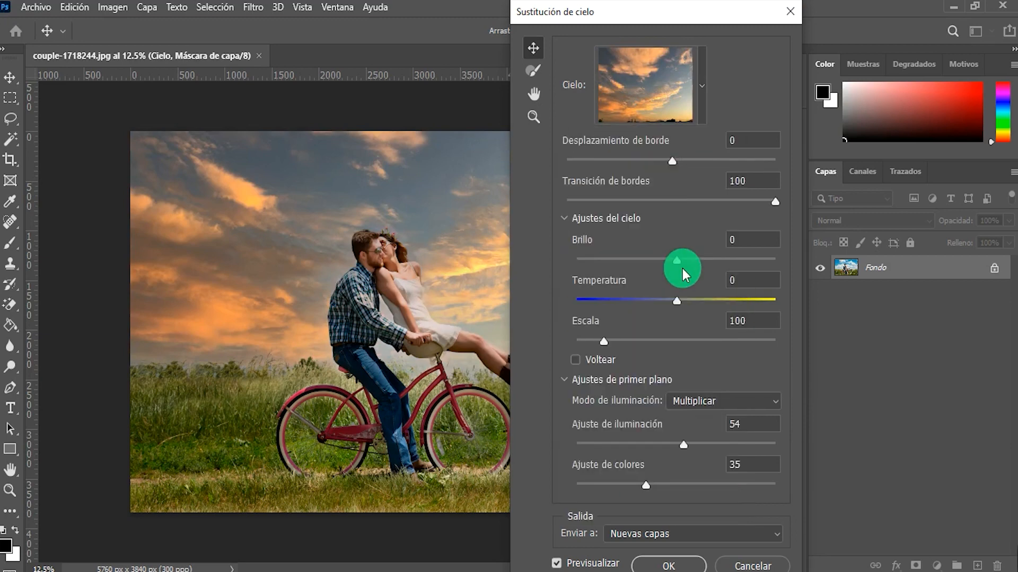
# Move the Sky Replacement dialog clear of the photo and shift the sky layer slightly within the image.
pyautogui.moveTo(693, 6); pyautogui.dragTo(875, 9)
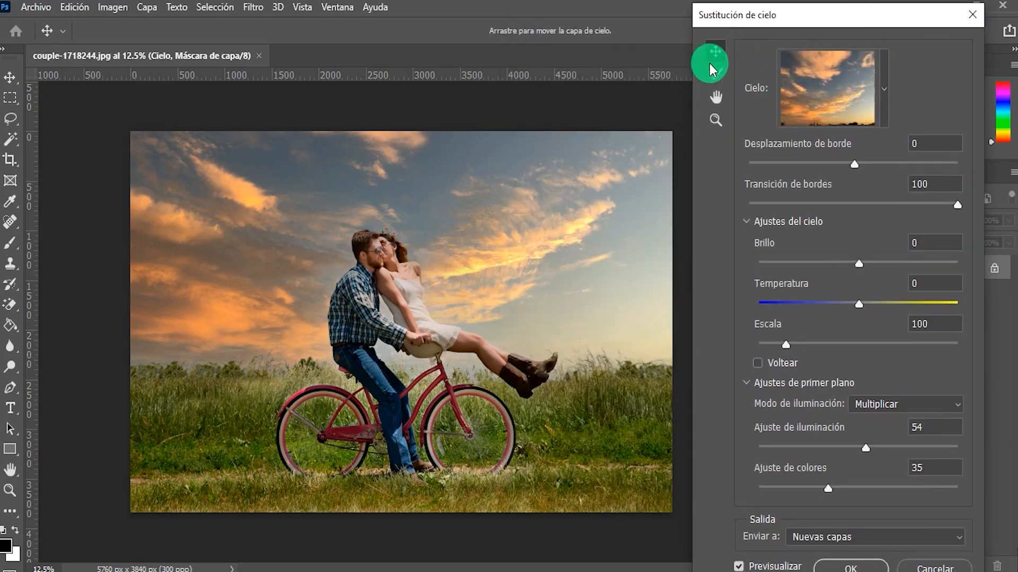
pyautogui.moveTo(502, 196)
pyautogui.mouseDown()
pyautogui.moveTo(524, 191)
pyautogui.moveTo(482, 193)
pyautogui.moveTo(640, 180)
pyautogui.moveTo(500, 220)
pyautogui.moveTo(550, 222)
pyautogui.moveTo(504, 201)
pyautogui.moveTo(516, 207)
pyautogui.mouseUp()
pyautogui.moveTo(412, 159); pyautogui.dragTo(420, 159)
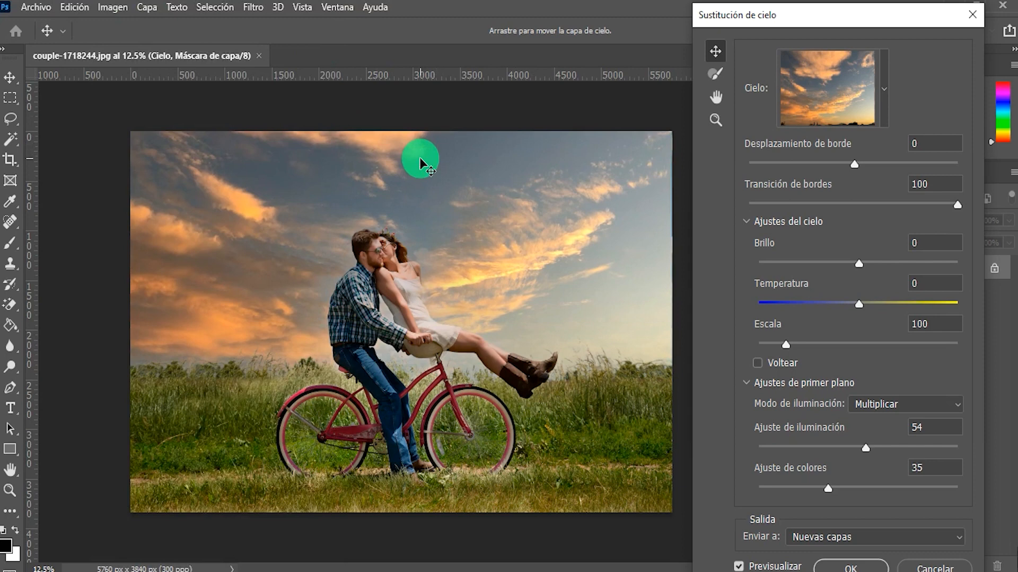
# Switch to the Sky Brush and enlarge its tip to 371 px.
pyautogui.click(714, 75)
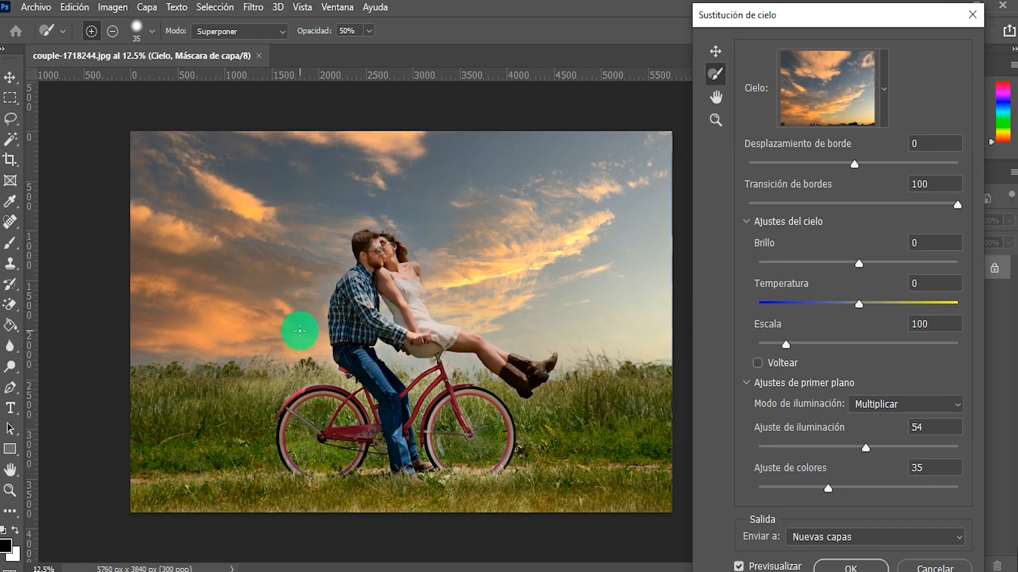
pyautogui.press('alt')
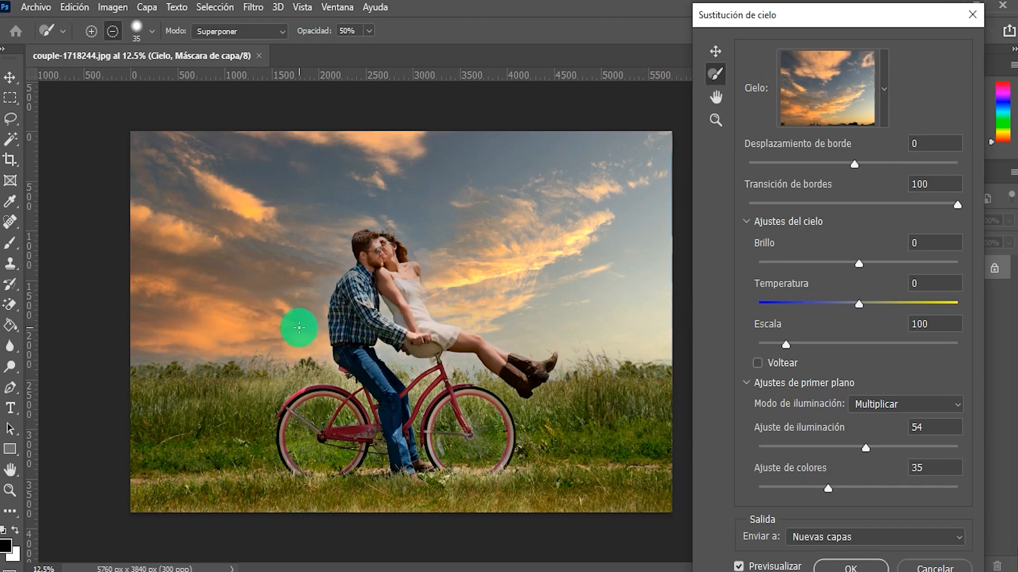
pyautogui.keyDown('alt'); pyautogui.rightClick(298, 328); pyautogui.keyUp('alt')
pyautogui.moveTo(299, 329)
pyautogui.mouseDown()
pyautogui.moveTo(332, 321)
pyautogui.moveTo(303, 322)
pyautogui.moveTo(322, 322)
pyautogui.mouseUp()
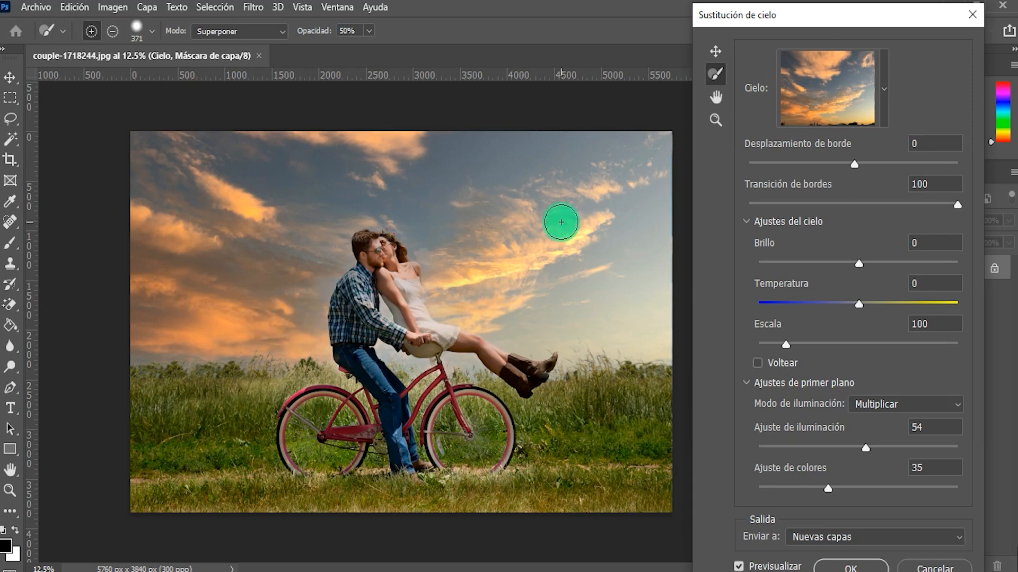
# Try the Sky Brush in subtract mode and return it to add mode over the sky area.
pyautogui.click(113, 31)
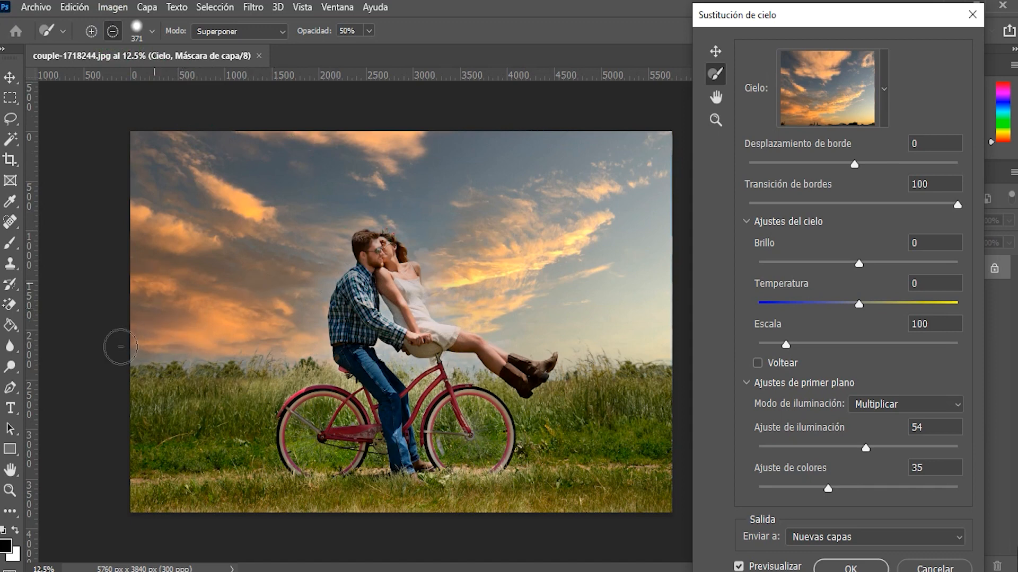
pyautogui.moveTo(270, 286)
pyautogui.mouseDown()
pyautogui.moveTo(428, 238)
pyautogui.moveTo(469, 257)
pyautogui.moveTo(275, 174)
pyautogui.moveTo(150, 51)
pyautogui.moveTo(90, 34)
pyautogui.mouseUp()
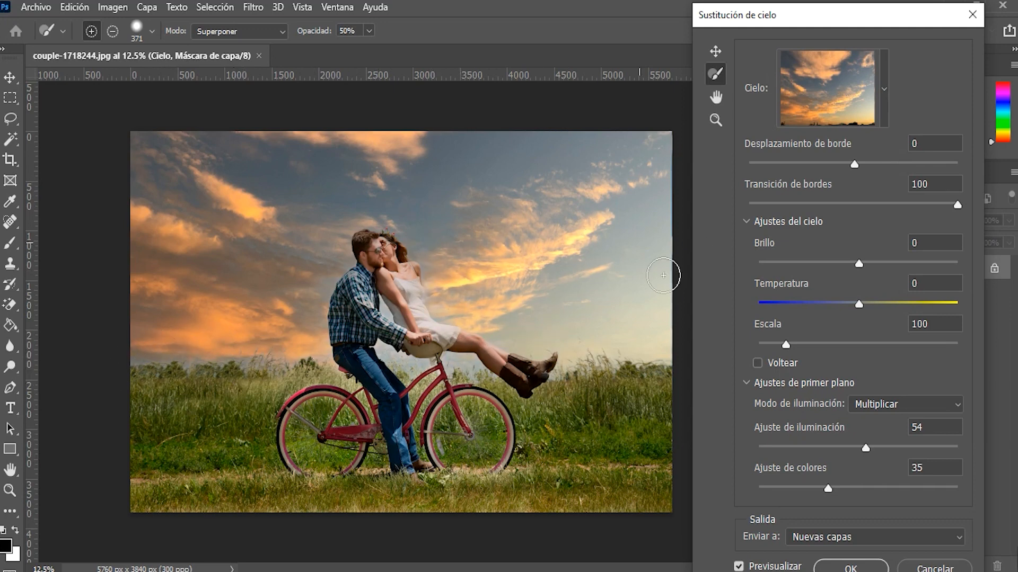
pyautogui.click(351, 313)
pyautogui.moveTo(352, 312)
pyautogui.mouseDown()
pyautogui.moveTo(540, 363)
pyautogui.moveTo(628, 215)
pyautogui.moveTo(688, 135)
pyautogui.mouseUp()
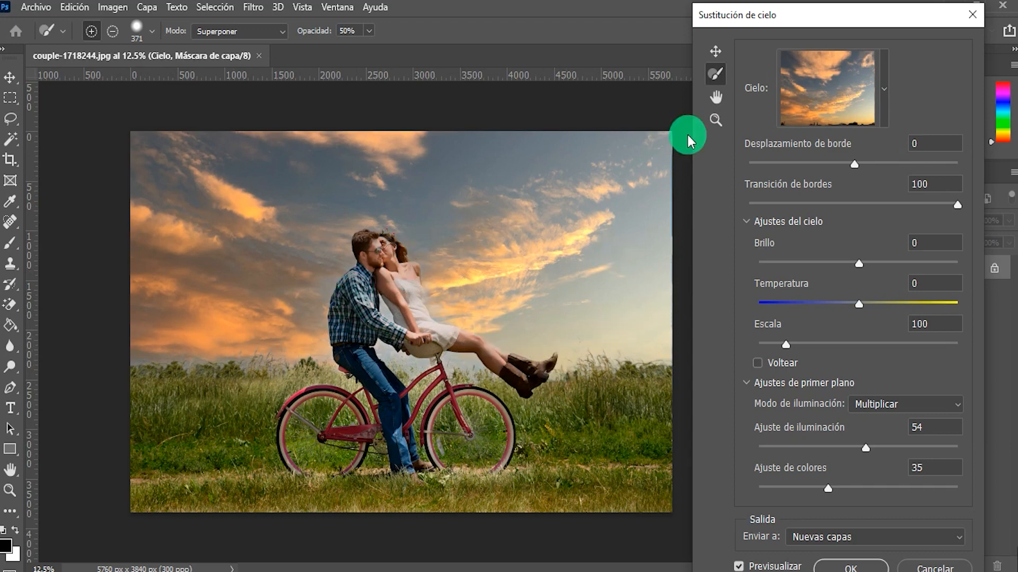
# Inspect the replaced sky around the couple with the dialog's Zoom and Hand tools.
pyautogui.click(714, 122)
pyautogui.moveTo(313, 264); pyautogui.dragTo(321, 268)
pyautogui.click(727, 103)
pyautogui.moveTo(540, 204)
pyautogui.mouseDown()
pyautogui.moveTo(408, 207)
pyautogui.moveTo(623, 220)
pyautogui.moveTo(525, 212)
pyautogui.mouseUp()
pyautogui.click(715, 119)
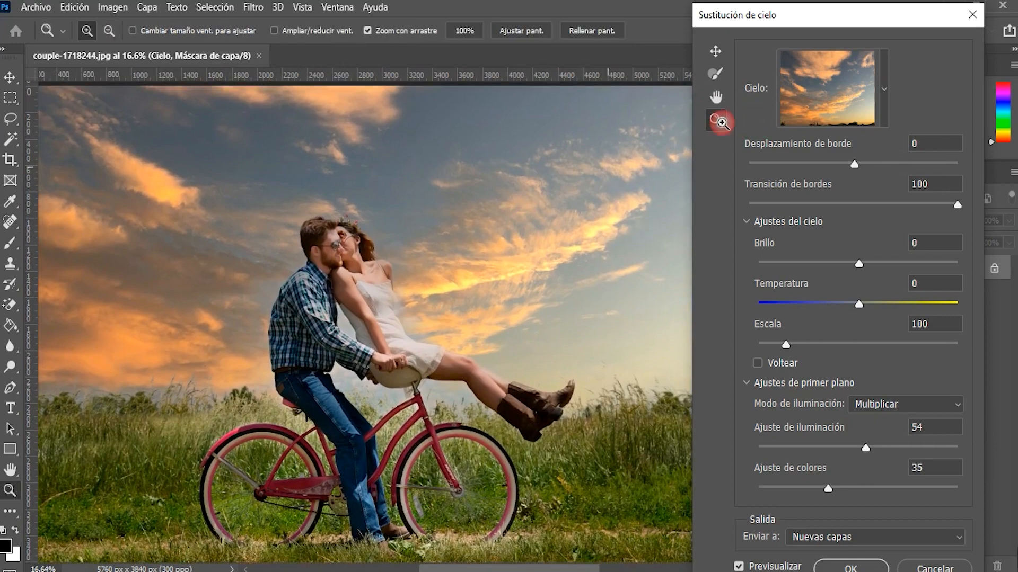
pyautogui.keyDown('alt'); pyautogui.click(495, 245); pyautogui.keyUp('alt')
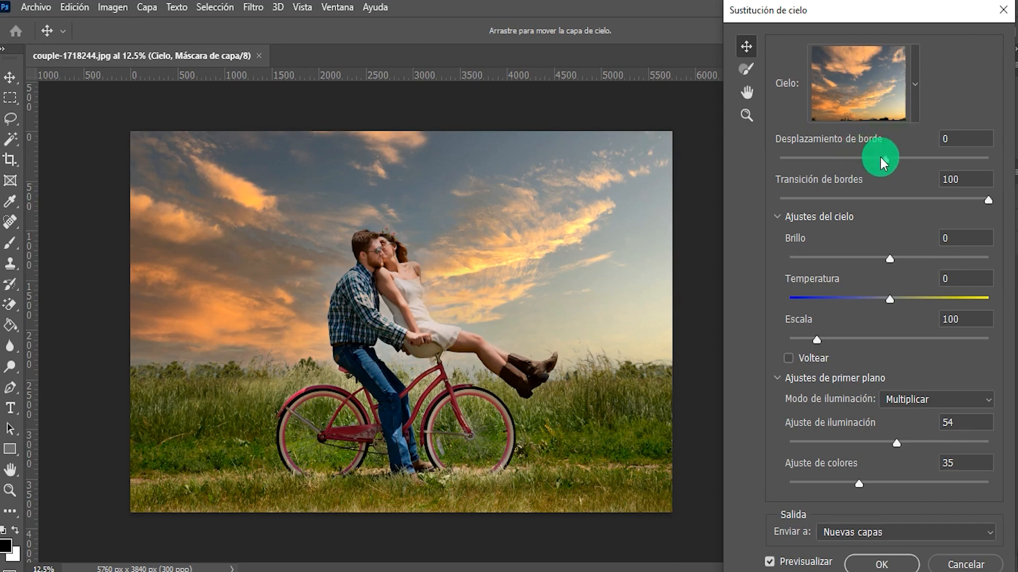
# Try negative and positive edge shift values up to 100 around the couple and return the edge shift to 0.
pyautogui.moveTo(888, 158); pyautogui.dragTo(872, 159)
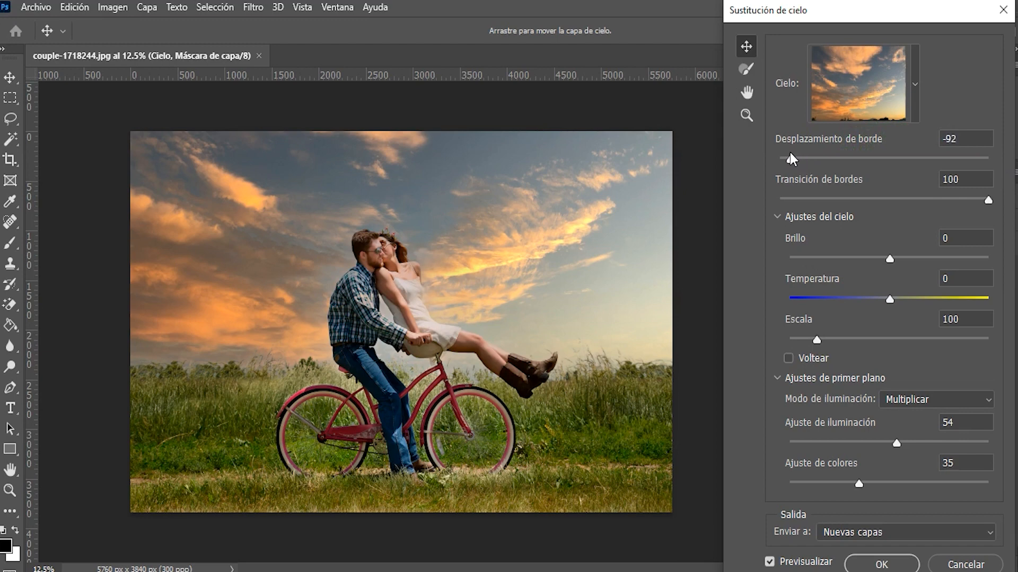
pyautogui.moveTo(775, 152); pyautogui.dragTo(774, 150)
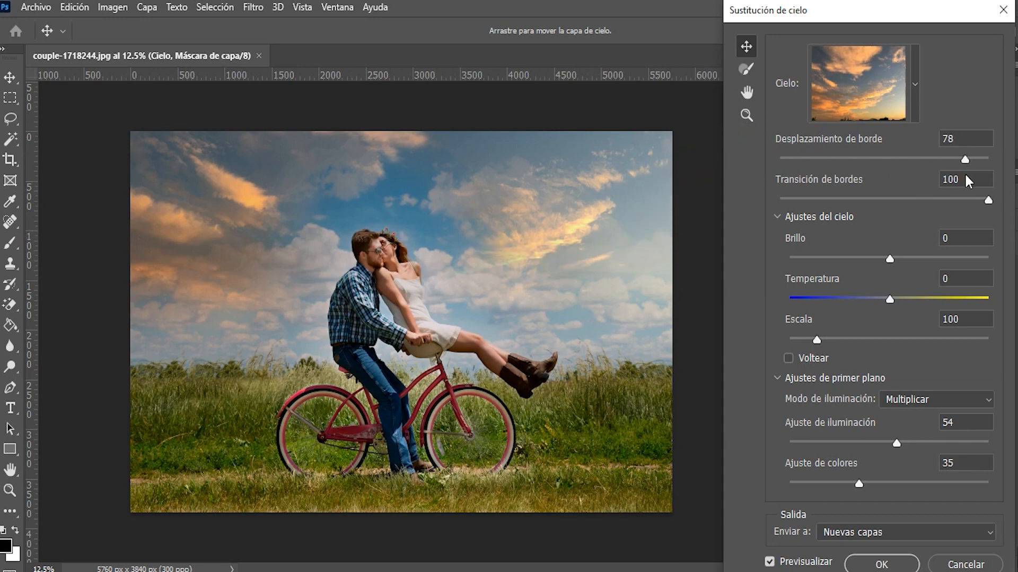
pyautogui.moveTo(1002, 176); pyautogui.dragTo(927, 159)
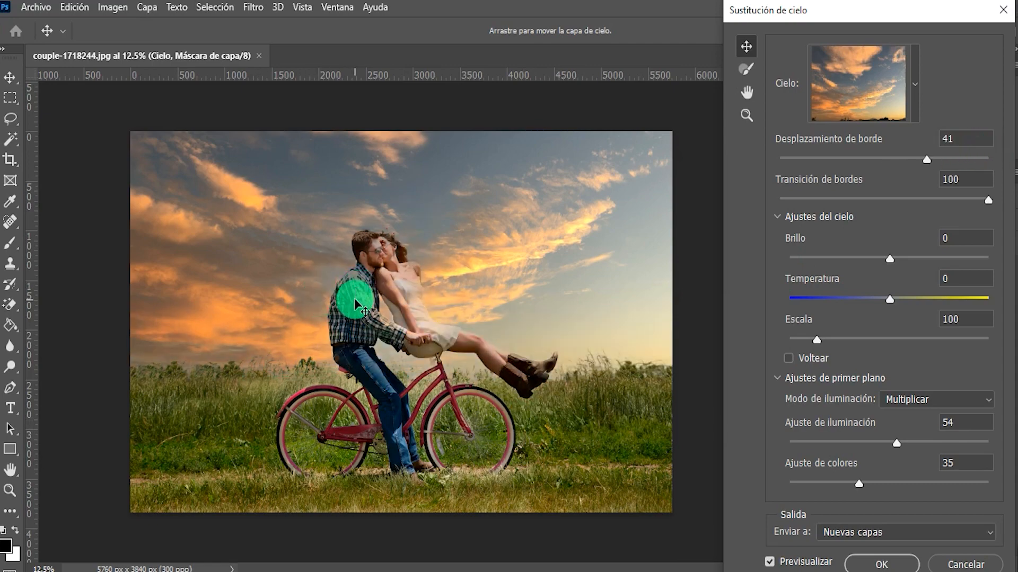
pyautogui.scroll(3, 367, 307)
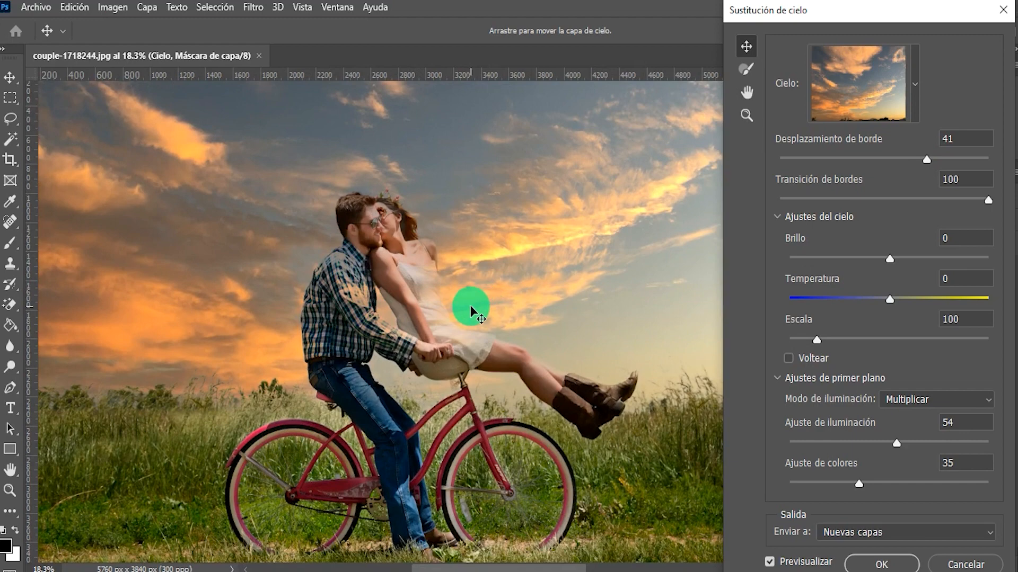
pyautogui.scroll(4, 470, 308)
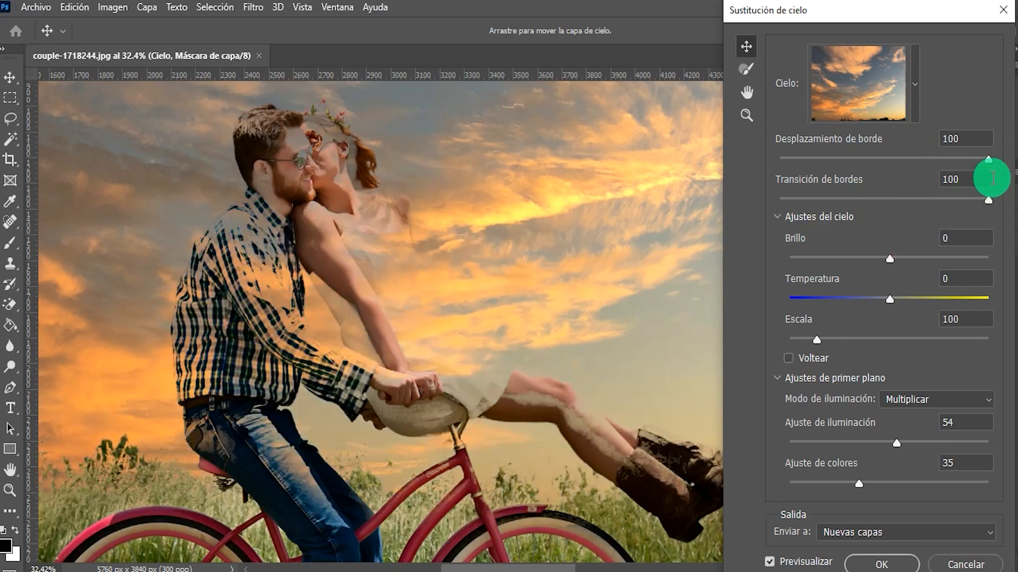
pyautogui.click(963, 137)
pyautogui.write('0')
pyautogui.click(899, 140)
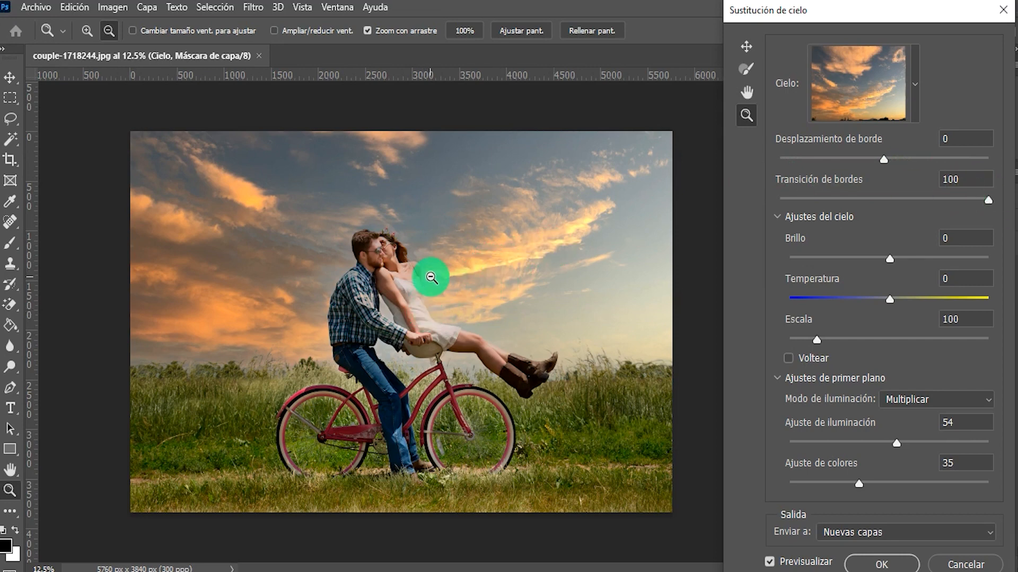
# Compare edge fade values of 4, 100 and 0 along the couple's outline.
pyautogui.moveTo(987, 200); pyautogui.dragTo(989, 204)
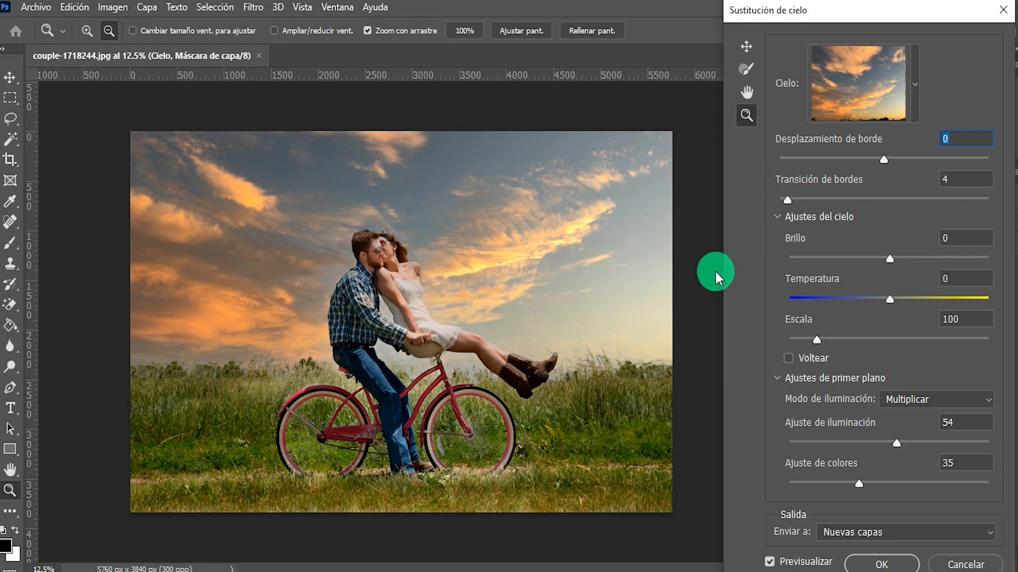
pyautogui.keyDown('alt'); pyautogui.click(408, 294); pyautogui.keyUp('alt')
pyautogui.click(87, 31)
pyautogui.click(397, 289)
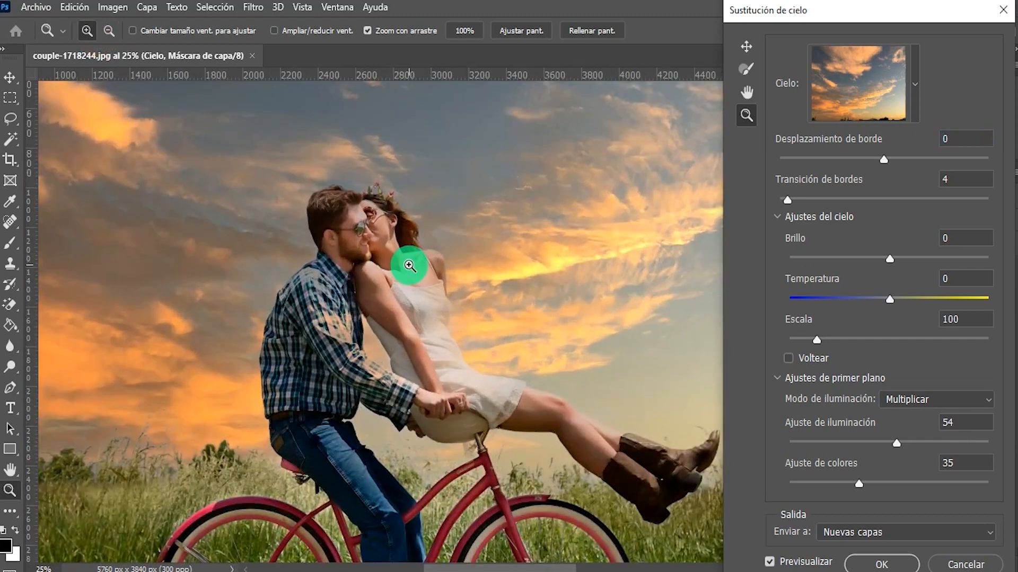
pyautogui.moveTo(779, 201); pyautogui.dragTo(891, 204)
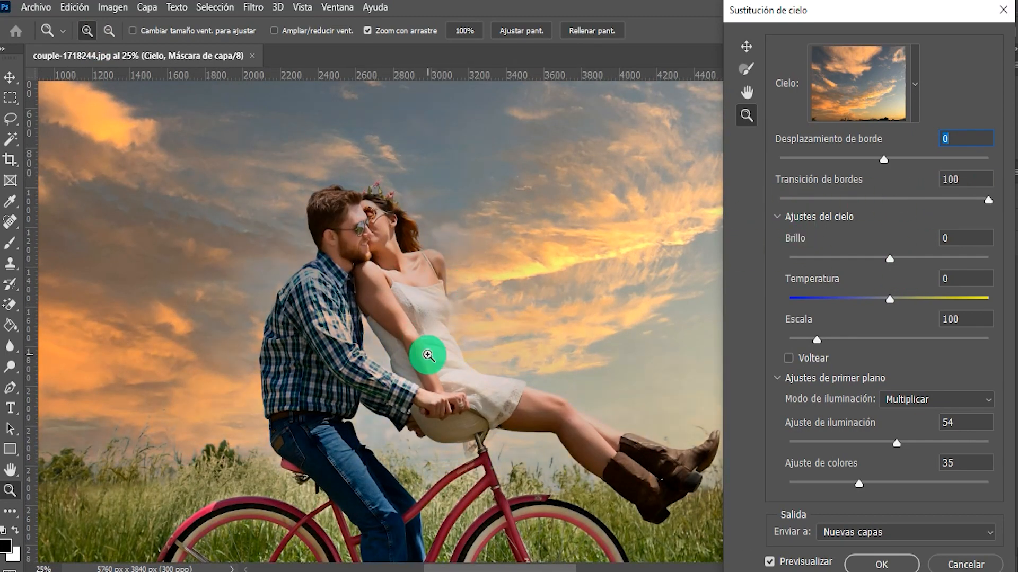
pyautogui.click(353, 354)
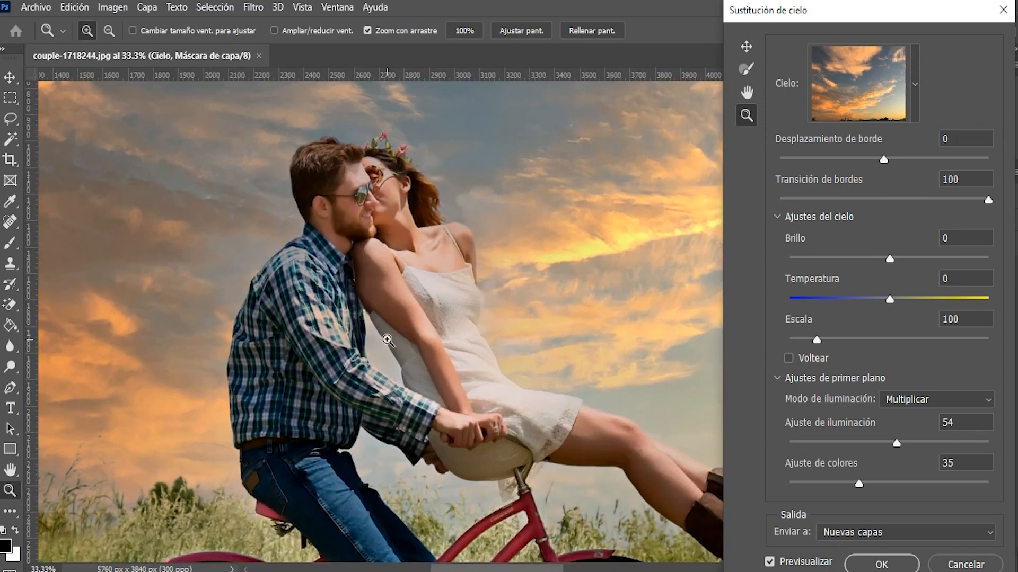
pyautogui.click(363, 328)
pyautogui.click(919, 199)
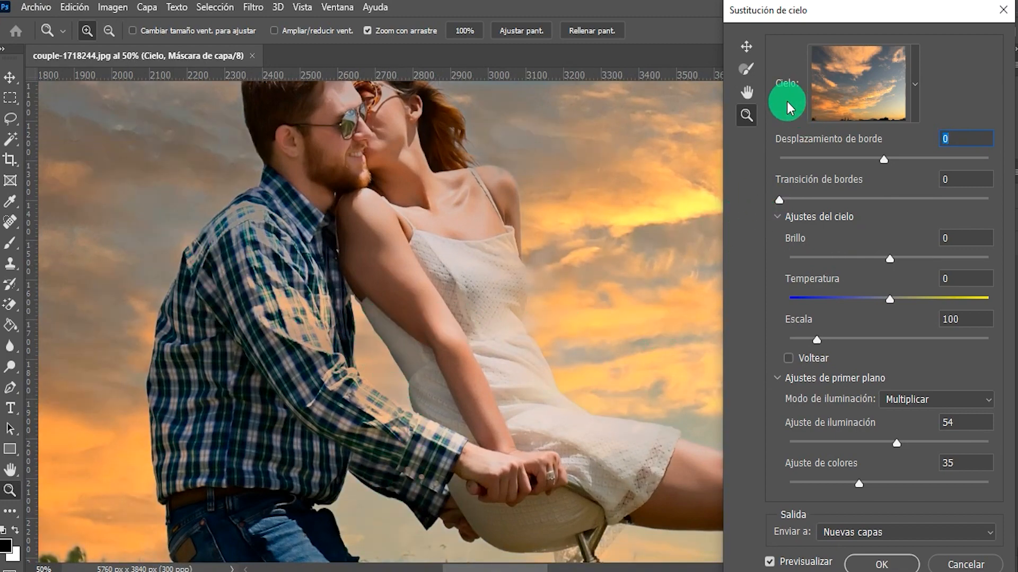
# Check the couple's outline with the edge fade at 100 and set the edge fade to 50.
pyautogui.click(746, 93)
pyautogui.moveTo(476, 339); pyautogui.dragTo(225, 187)
pyautogui.moveTo(202, 138); pyautogui.dragTo(404, 348)
pyautogui.moveTo(789, 200); pyautogui.dragTo(1001, 201)
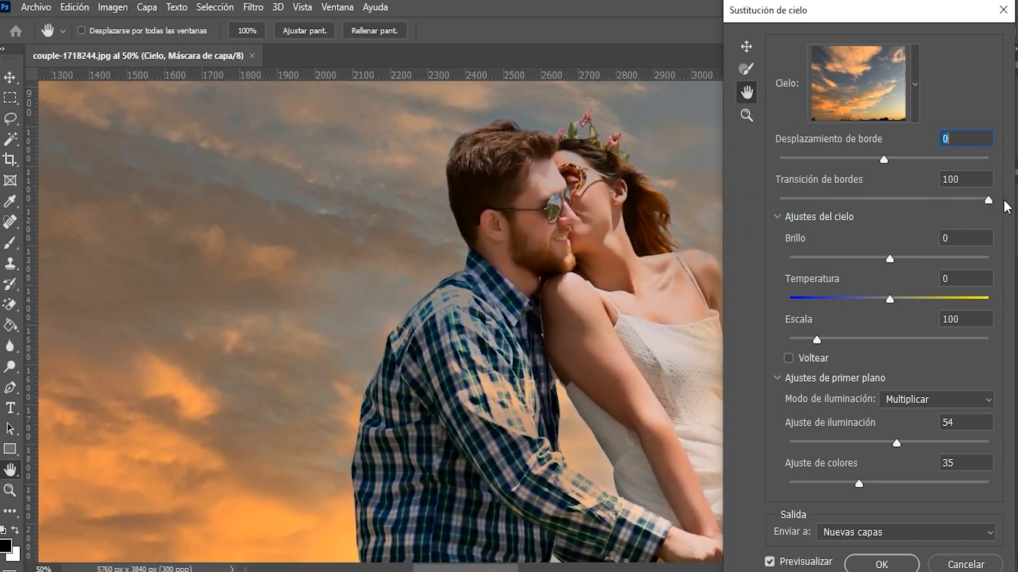
pyautogui.moveTo(516, 364); pyautogui.dragTo(240, 321)
pyautogui.moveTo(909, 197); pyautogui.dragTo(884, 199)
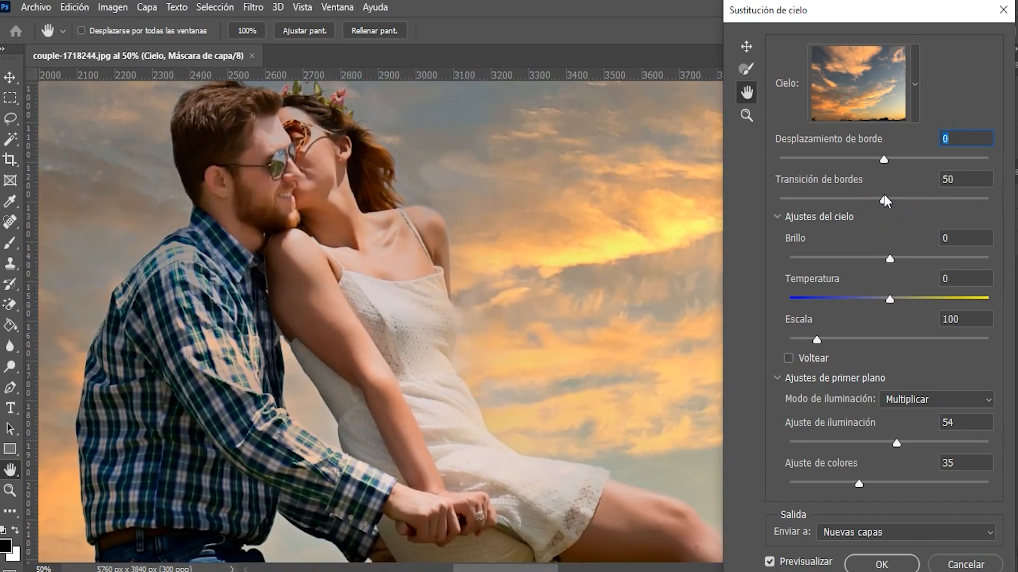
# Try a sky brightness of 50 on the whole photo and restore it to 0.
pyautogui.press('z')
pyautogui.click(108, 31)
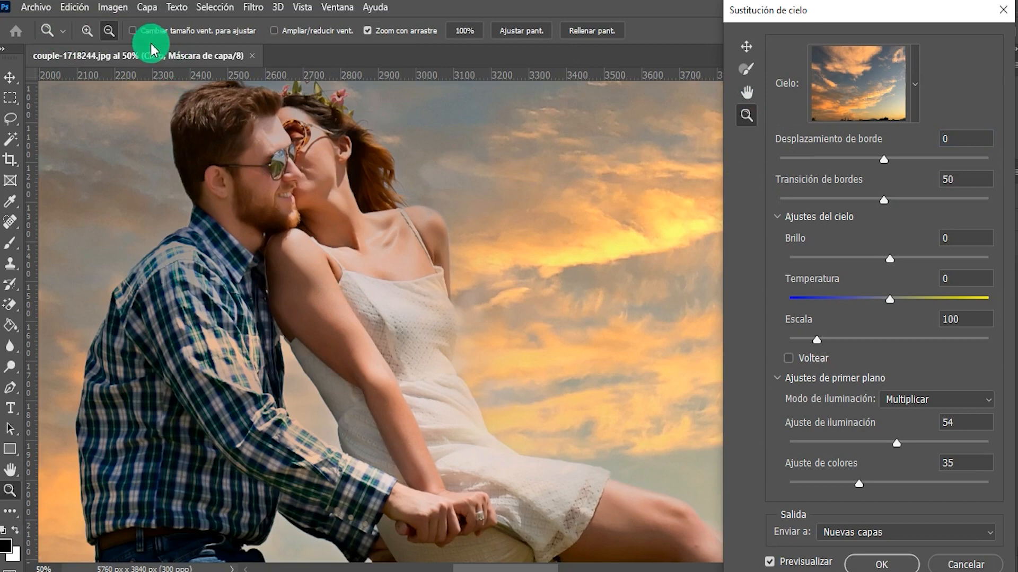
pyautogui.click(521, 31)
pyautogui.click(747, 92)
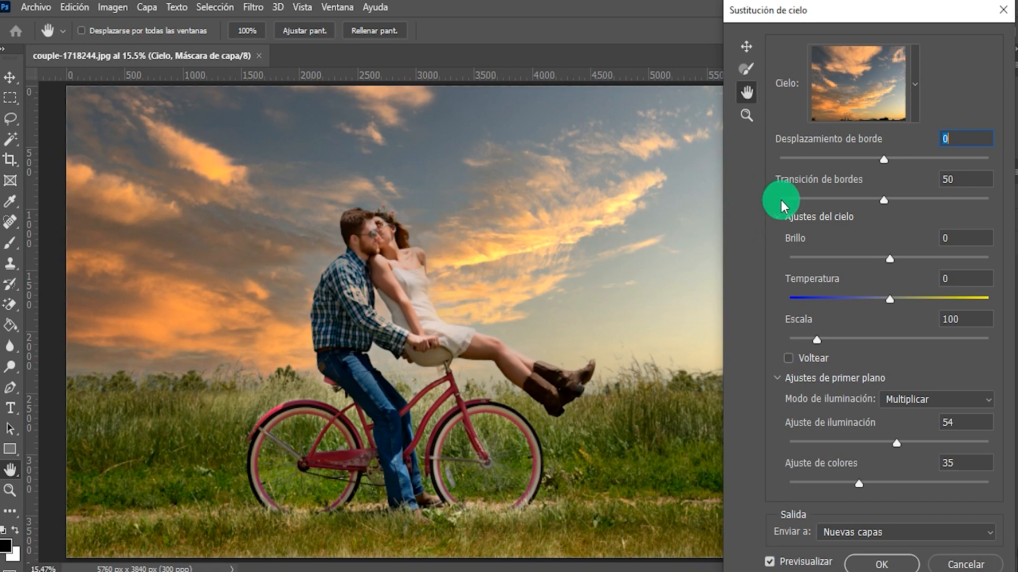
pyautogui.moveTo(889, 259); pyautogui.dragTo(923, 259)
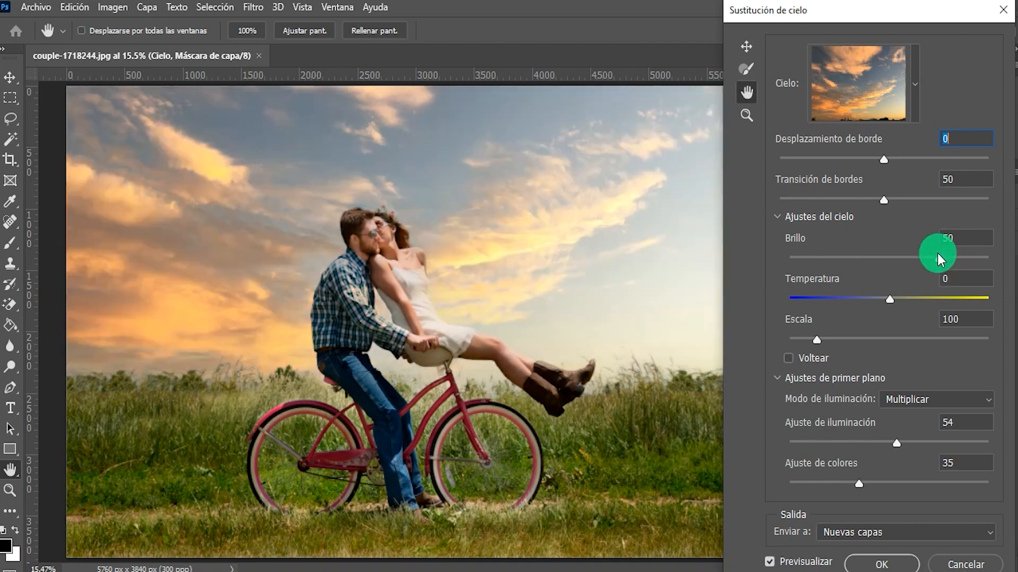
pyautogui.moveTo(937, 258); pyautogui.dragTo(884, 257)
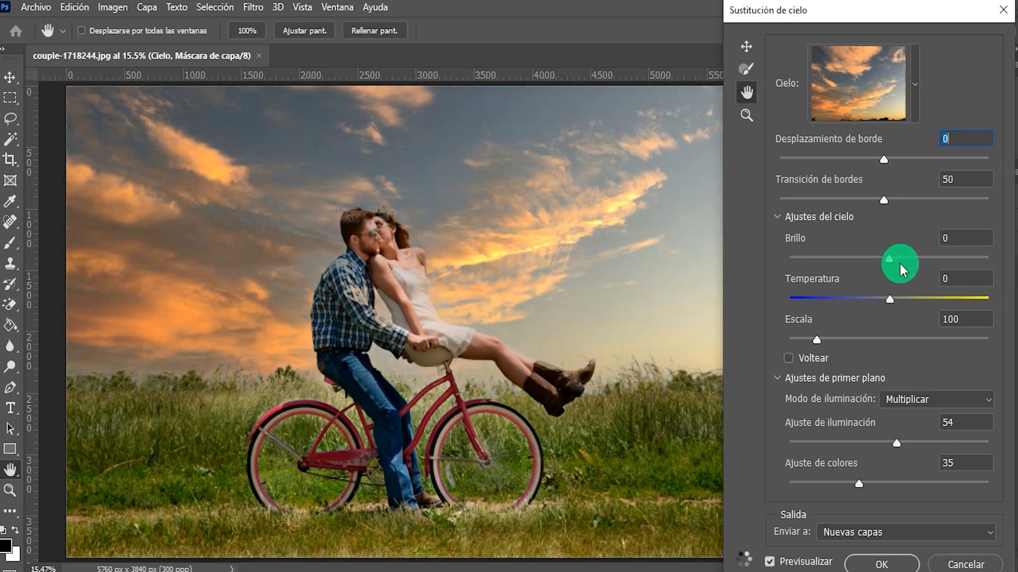
# Try warm and cool sky temperatures, including 30 and -89, and return the temperature to 0.
pyautogui.moveTo(889, 299); pyautogui.dragTo(914, 302)
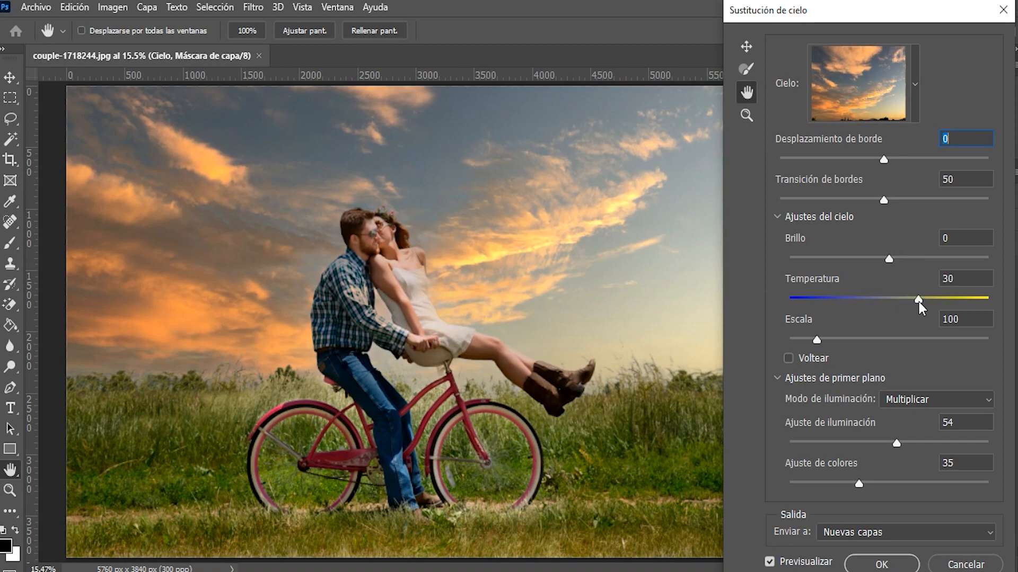
pyautogui.moveTo(1000, 301); pyautogui.dragTo(997, 300)
pyautogui.click(902, 298)
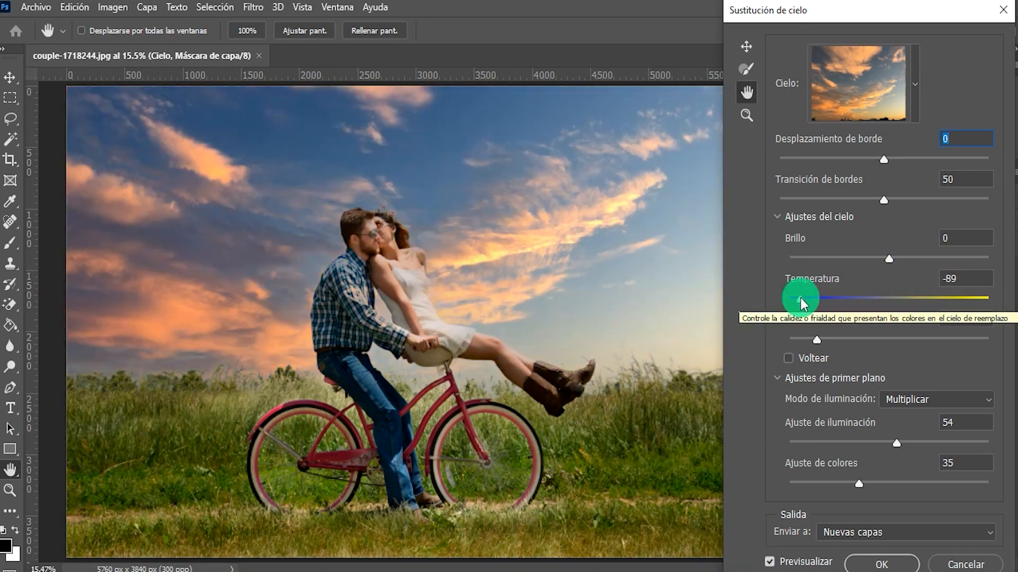
pyautogui.moveTo(801, 300); pyautogui.dragTo(886, 310)
# Enlarge the replacement sky, trying scales of 119 and 162 and settling on 129.
pyautogui.click(831, 338)
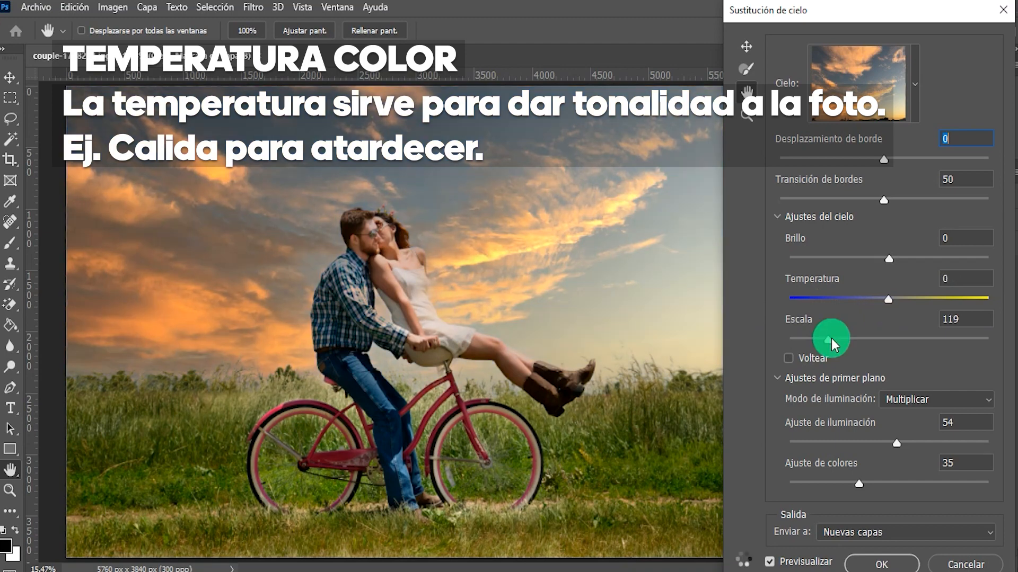
pyautogui.click(852, 338)
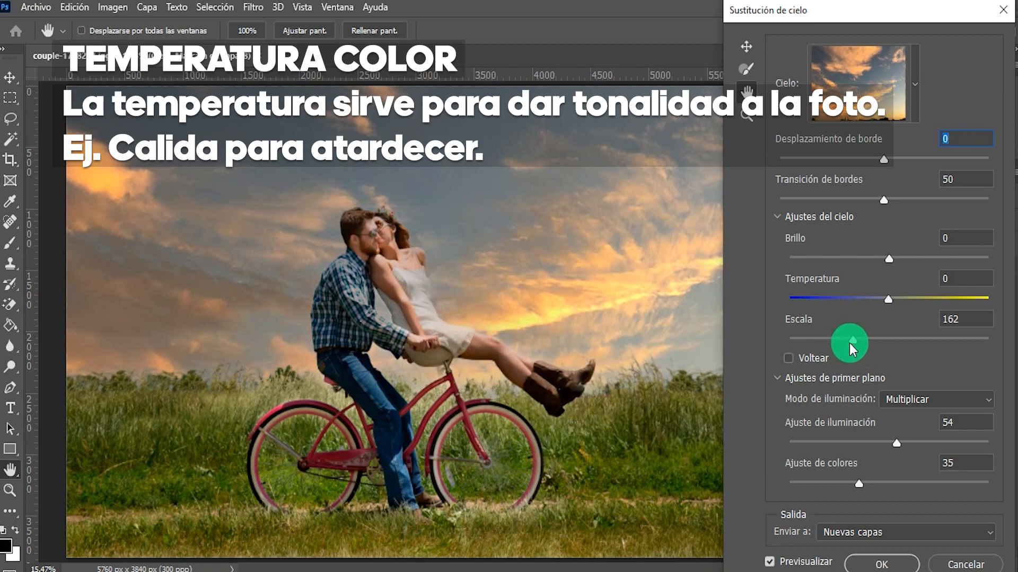
pyautogui.moveTo(849, 342); pyautogui.dragTo(833, 339)
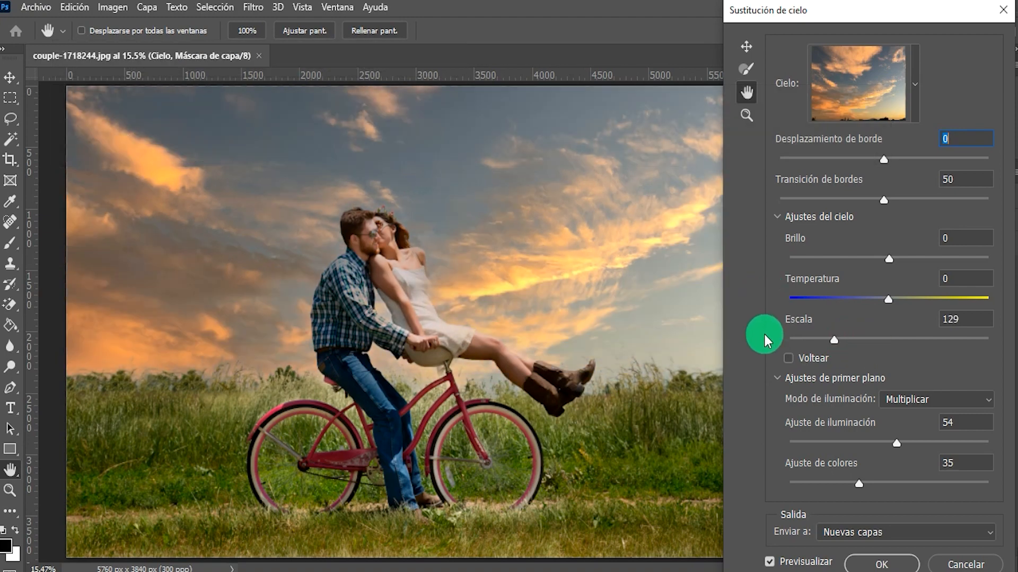
# Try flipping the sky and the Trama lighting mode, restoring the unflipped sky and the Multiplicar mode.
pyautogui.click(790, 360)
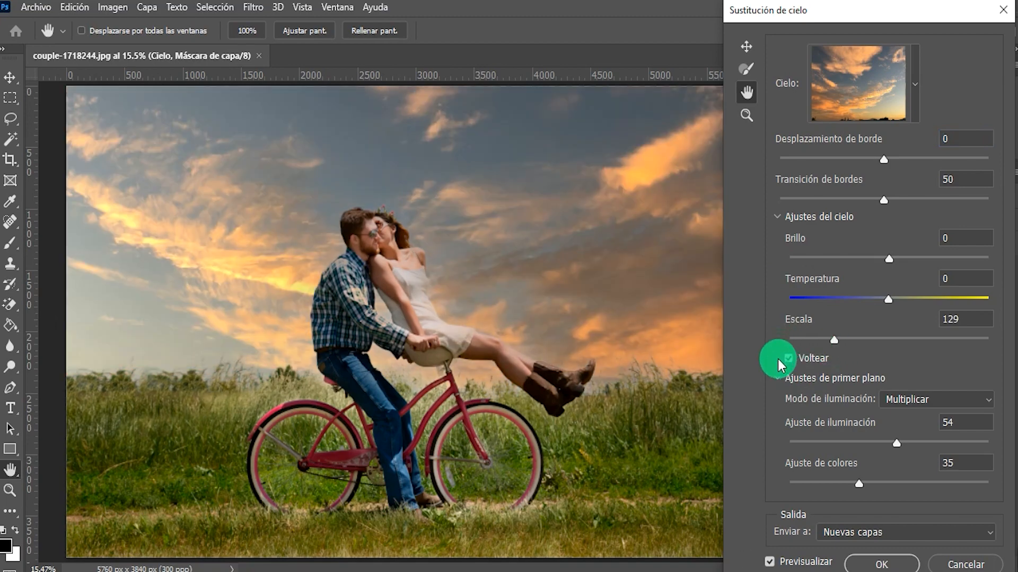
pyautogui.click(784, 361)
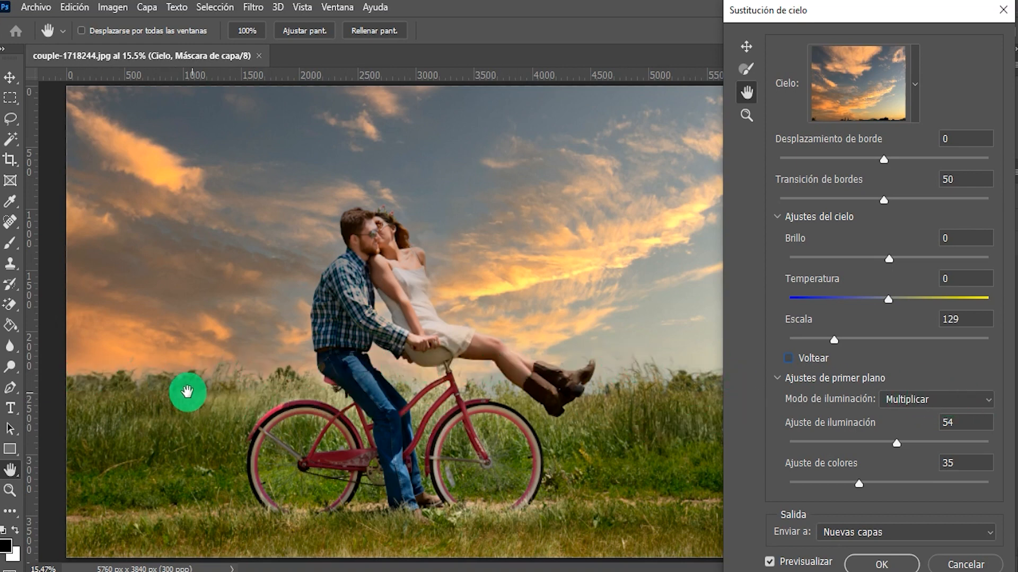
pyautogui.click(948, 403)
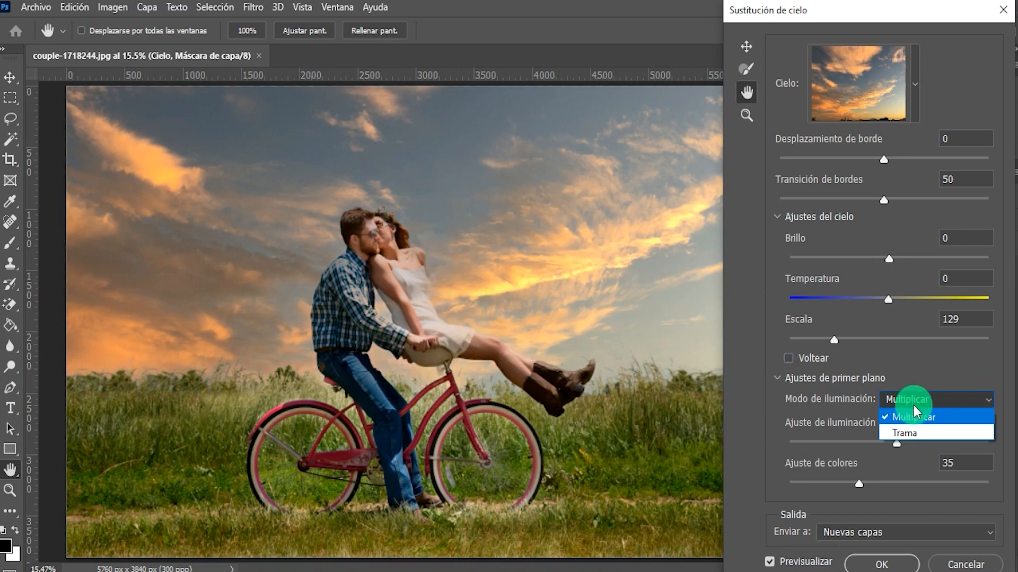
pyautogui.click(903, 438)
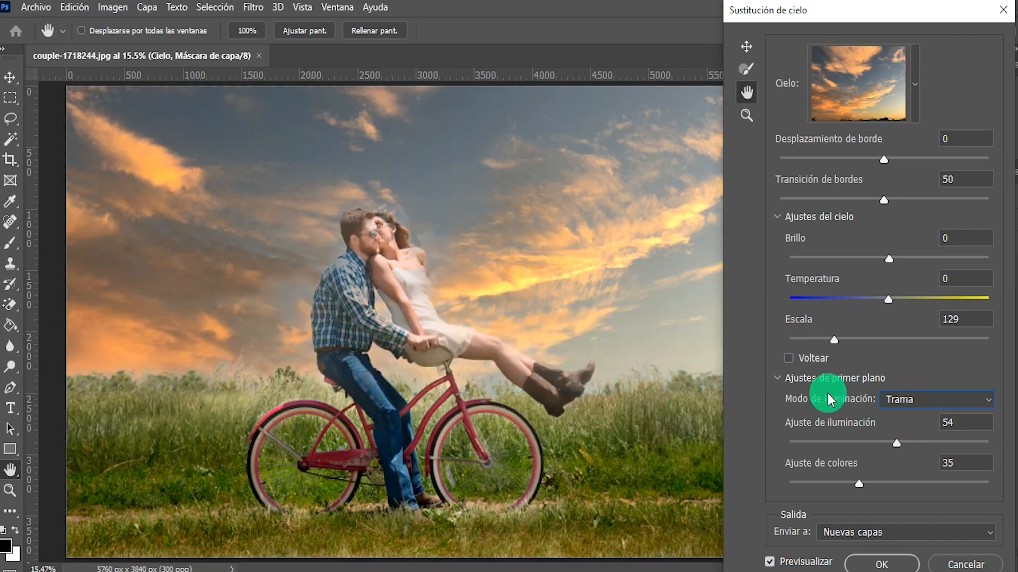
pyautogui.click(973, 401)
pyautogui.click(899, 418)
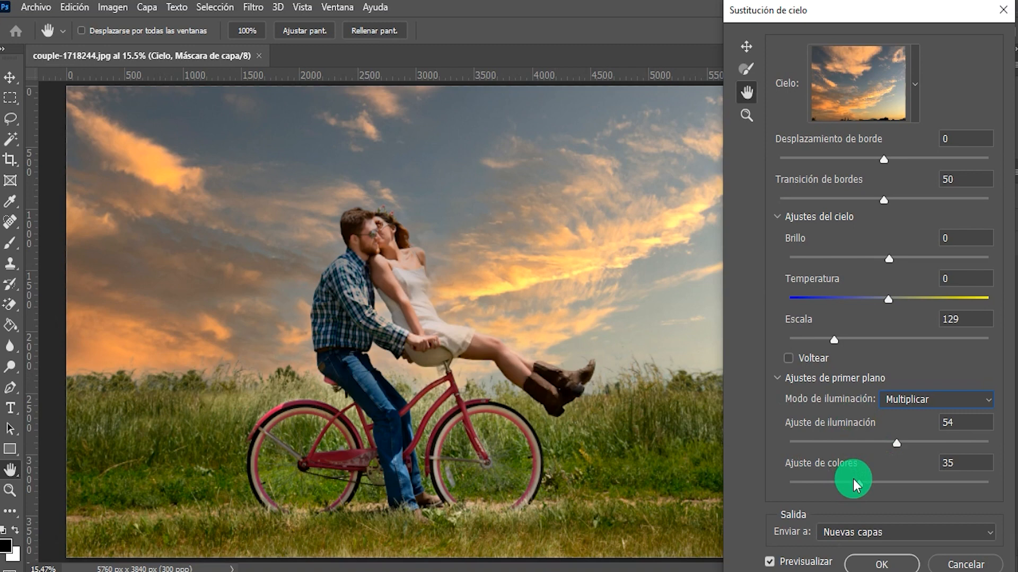
# Review the output options, keep Nuevas capas as the output and apply the sky replacement.
pyautogui.click(830, 538)
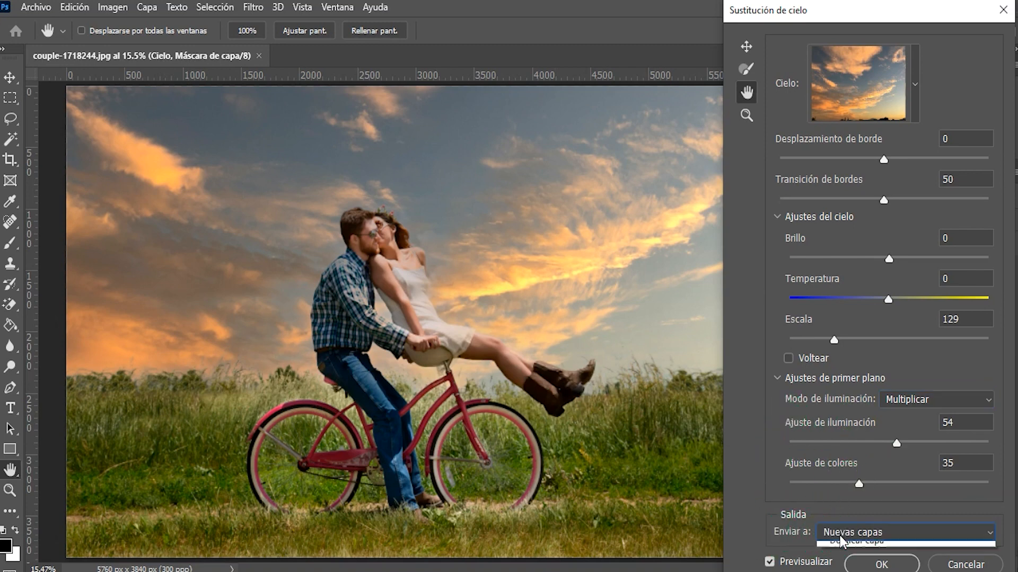
pyautogui.click(842, 539)
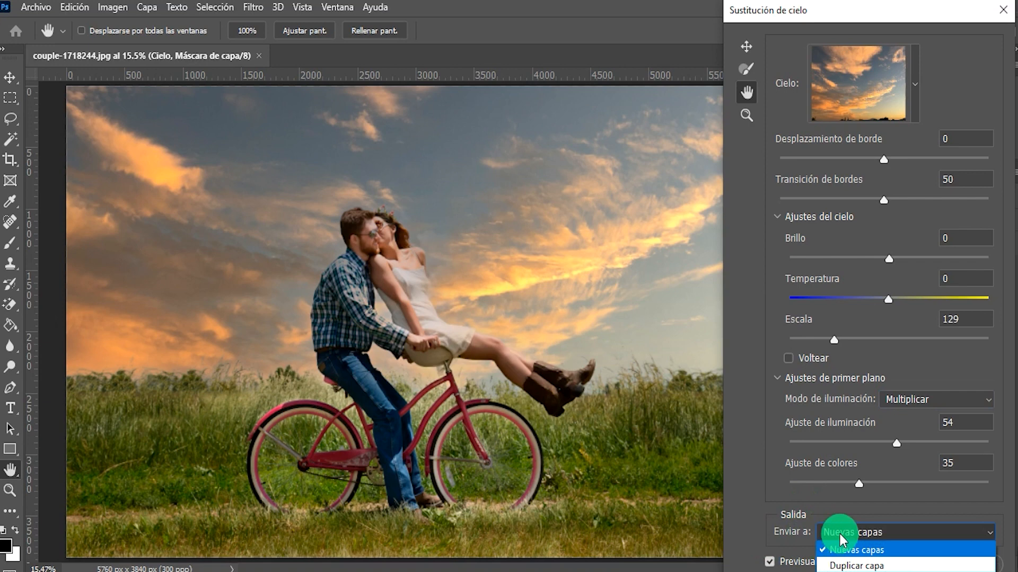
pyautogui.click(844, 565)
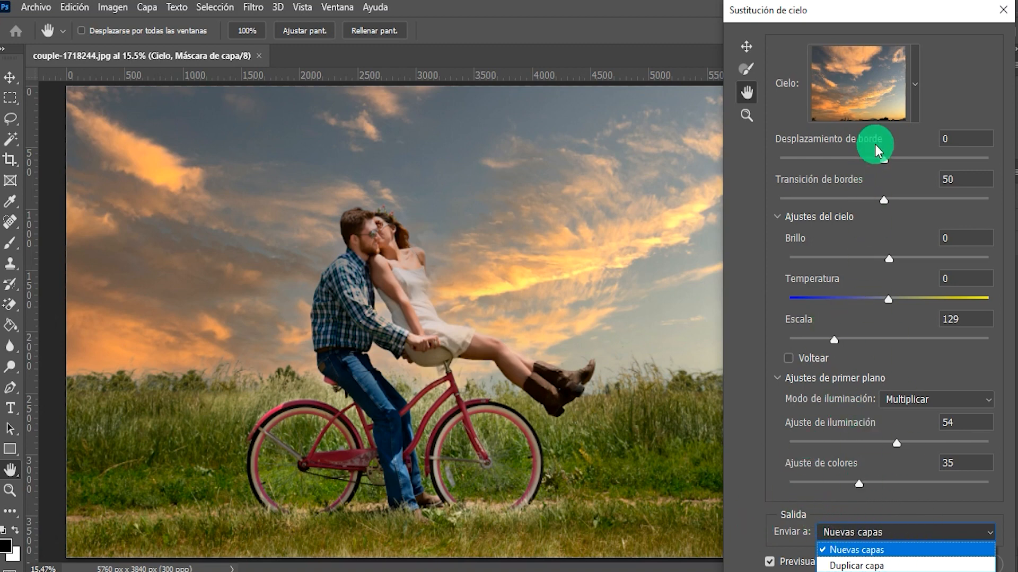
pyautogui.click(831, 533)
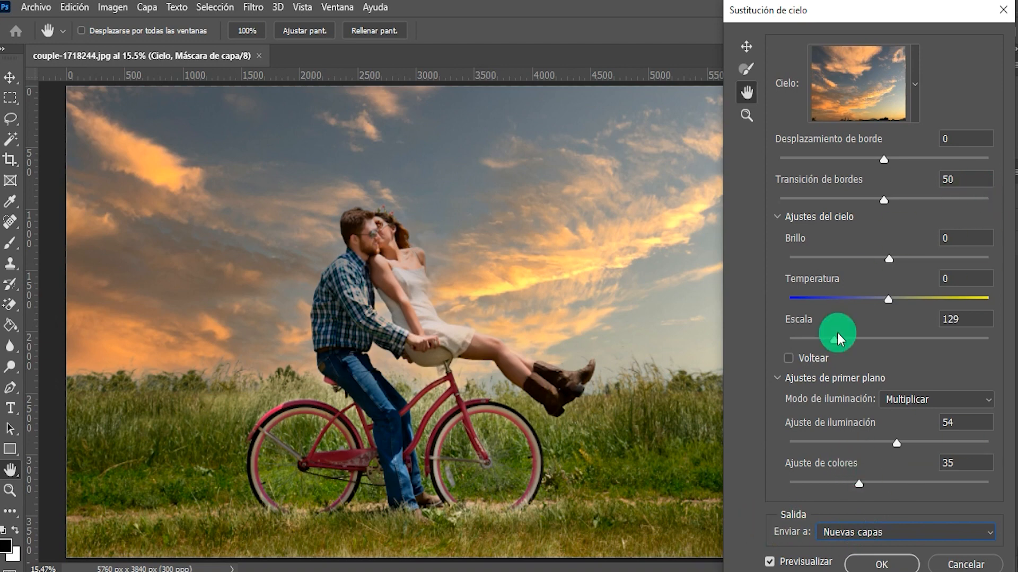
pyautogui.click(874, 565)
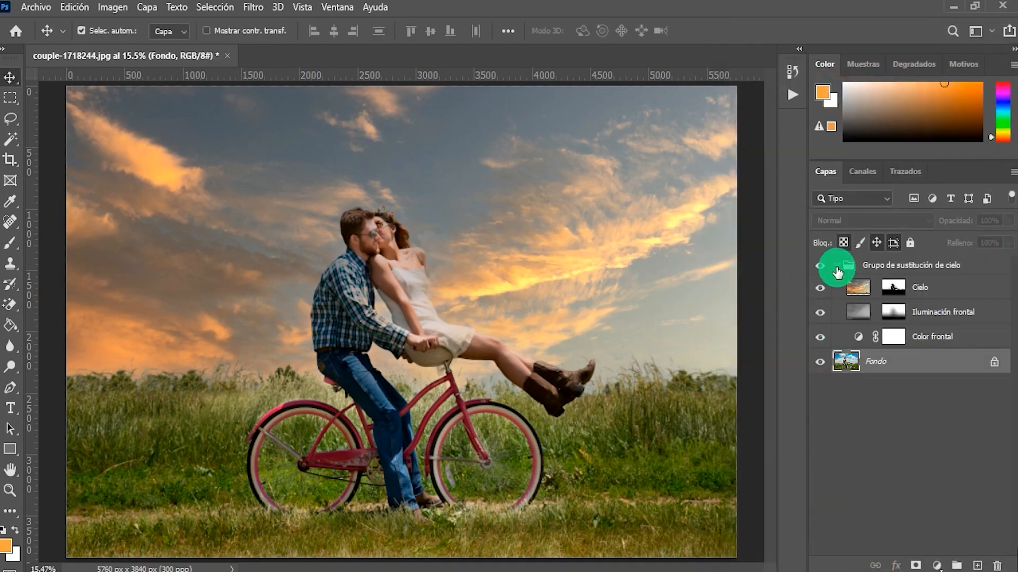
# Examine the contents of the sky replacement group, including the masks of the Cielo and Iluminación frontal layers.
pyautogui.click(837, 265)
pyautogui.click(837, 265)
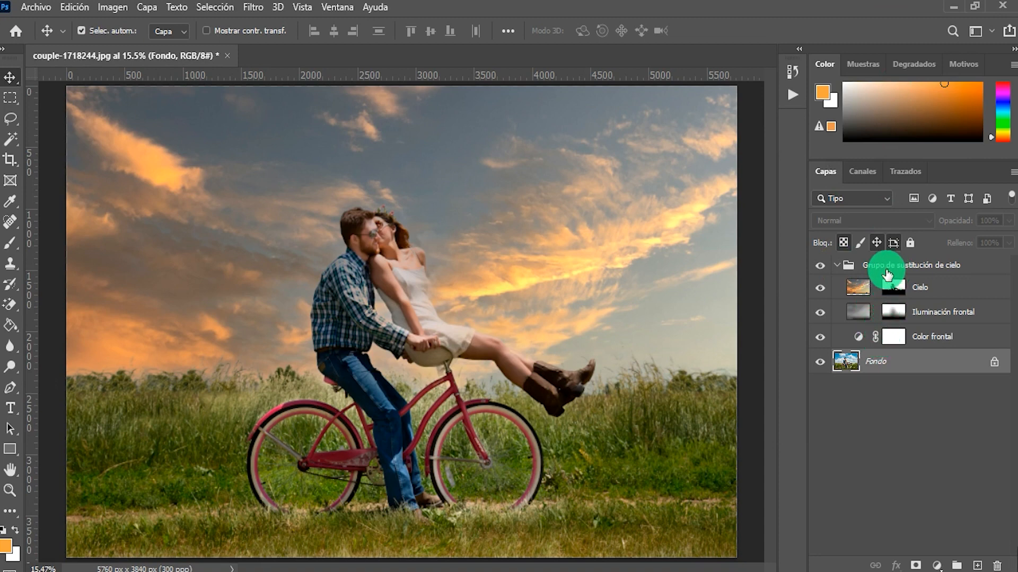
pyautogui.click(901, 293)
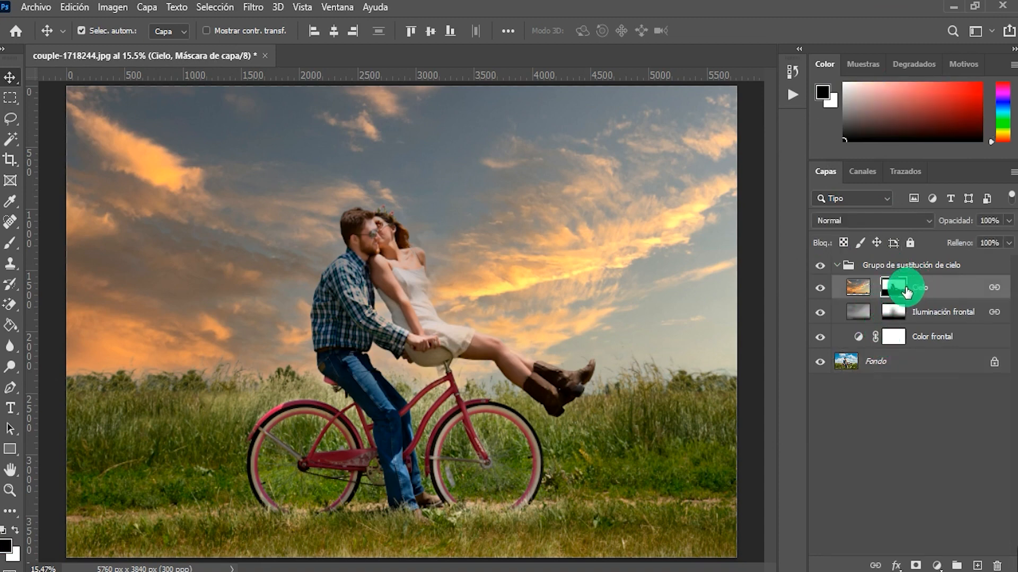
pyautogui.click(892, 312)
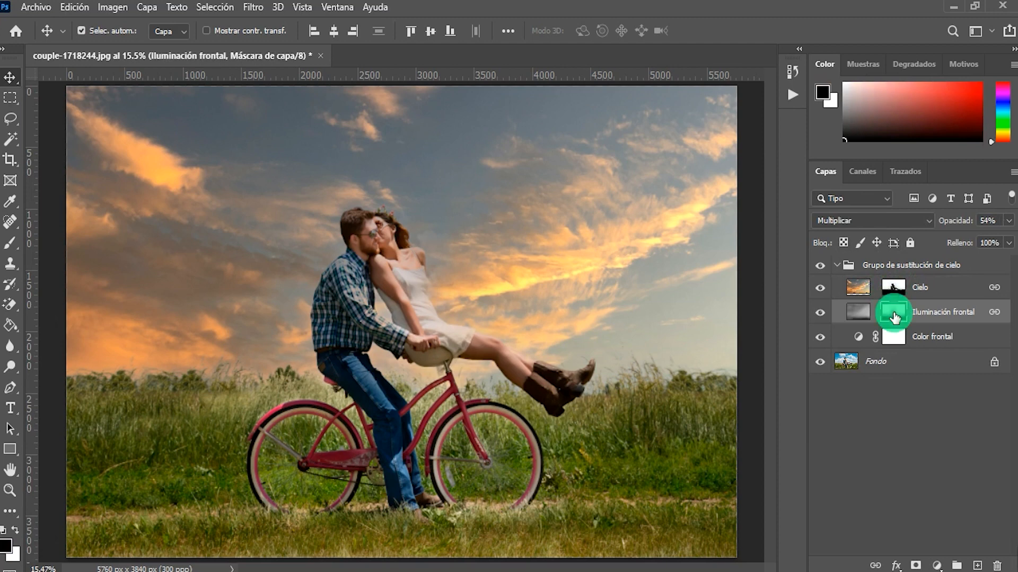
# Inspect the Color frontal and Cielo layer masks, showing the Cielo mask alone before returning to the full image.
pyautogui.click(891, 340)
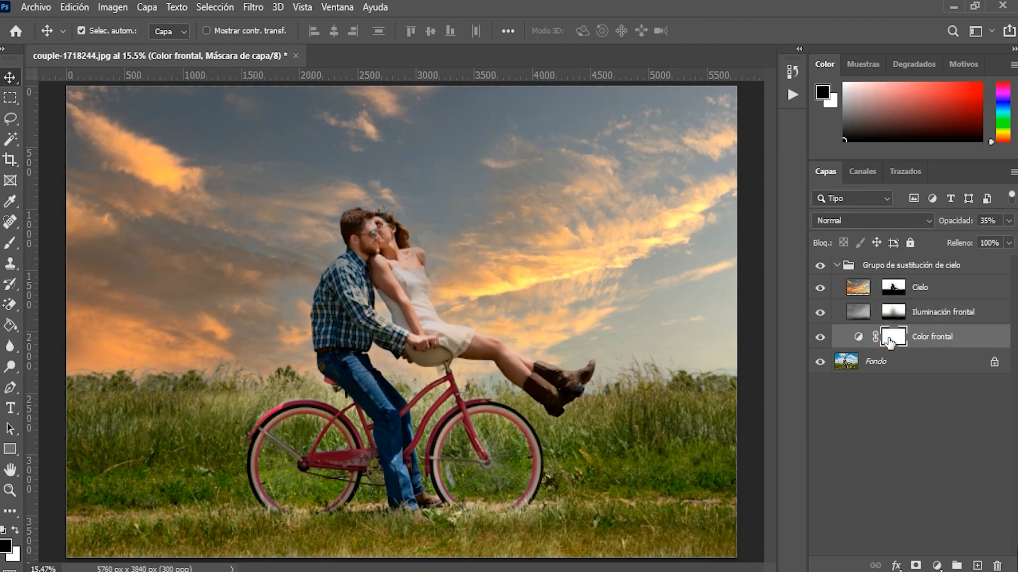
pyautogui.click(893, 288)
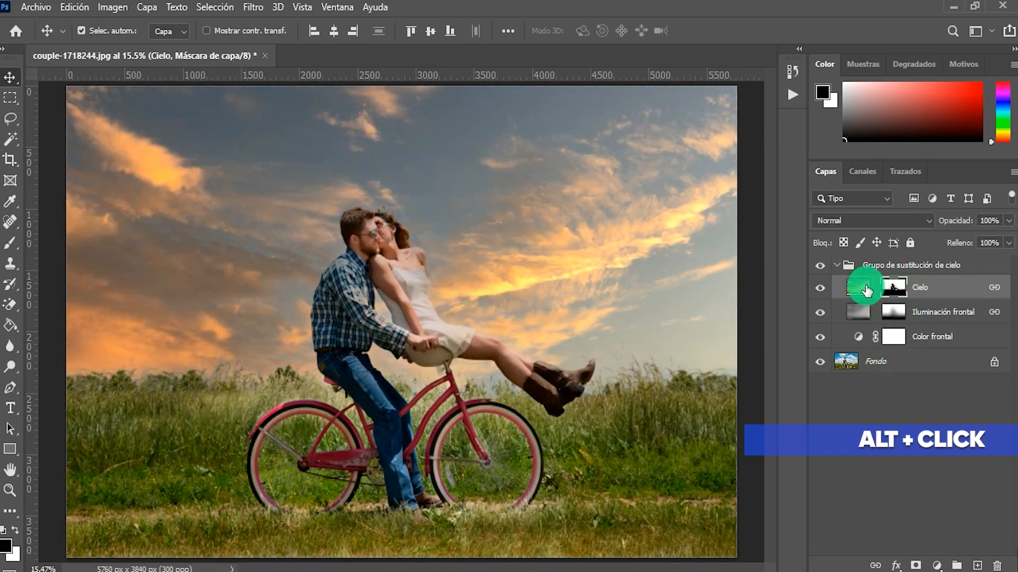
pyautogui.keyDown('alt'); pyautogui.click(901, 291); pyautogui.keyUp('alt')
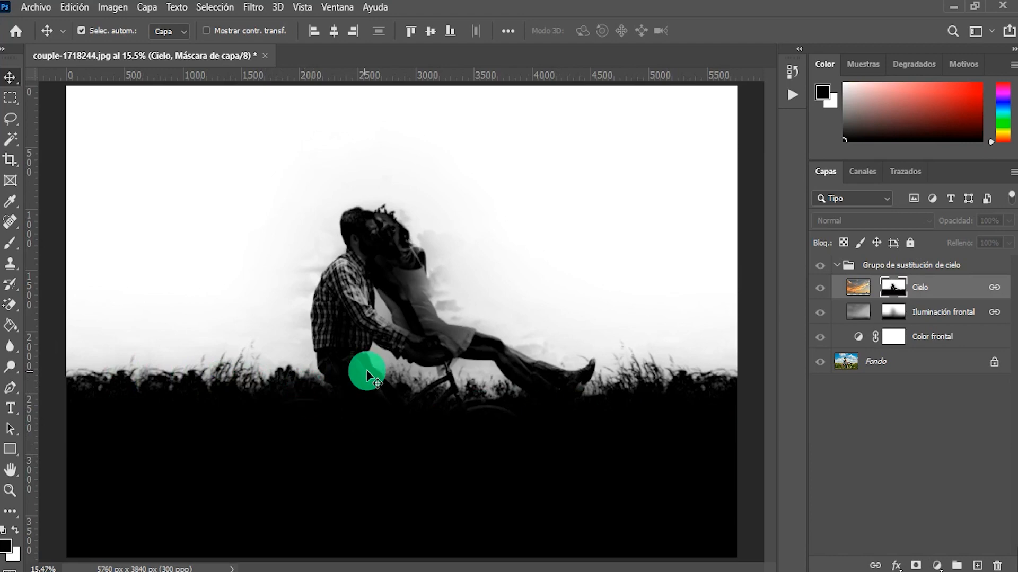
pyautogui.keyDown('alt'); pyautogui.click(889, 289); pyautogui.keyUp('alt')
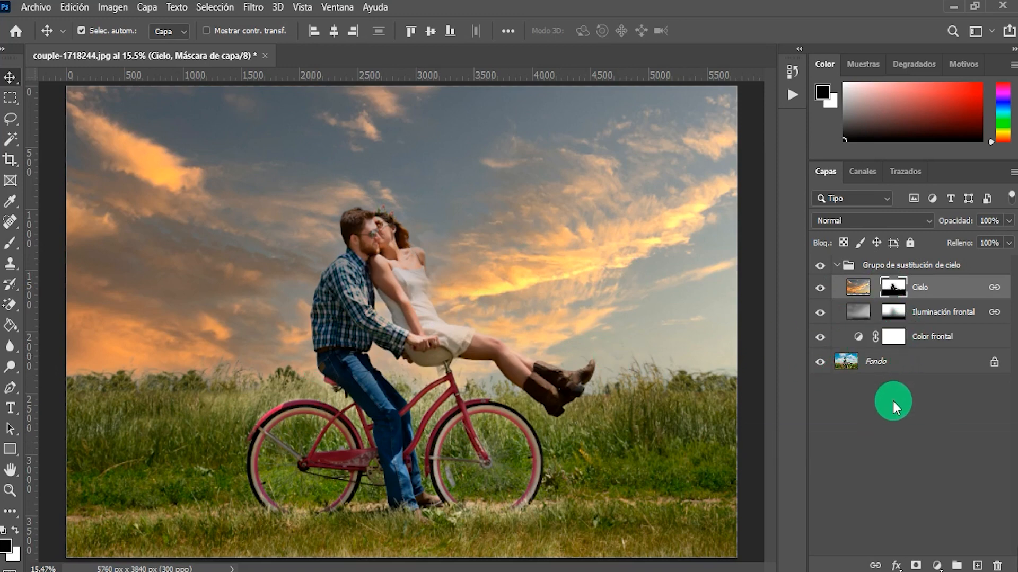
# Review the mask refinement settings of the Cielo and Iluminación frontal layers, leaving both masks without changes.
pyautogui.doubleClick(896, 289)
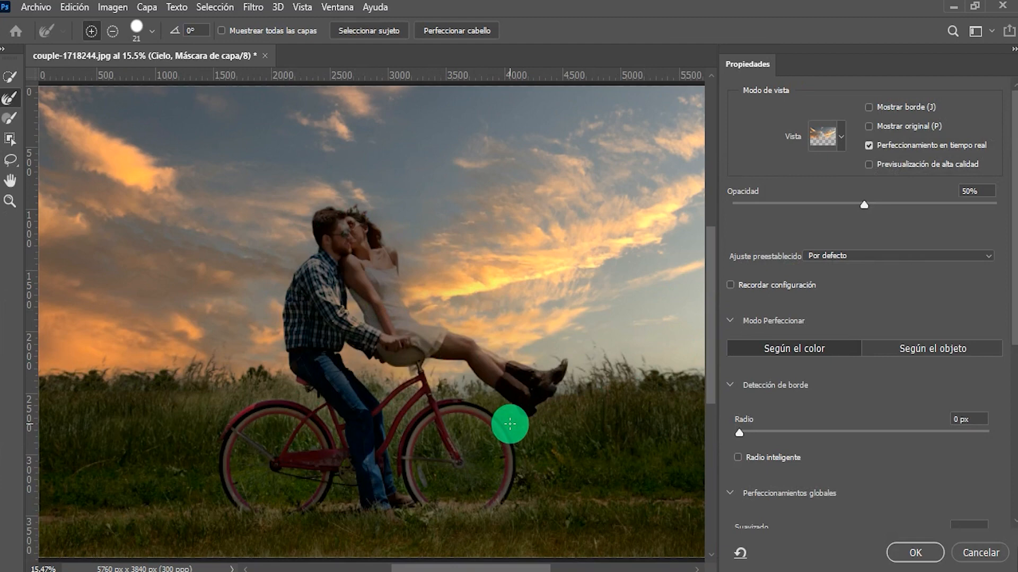
pyautogui.click(971, 555)
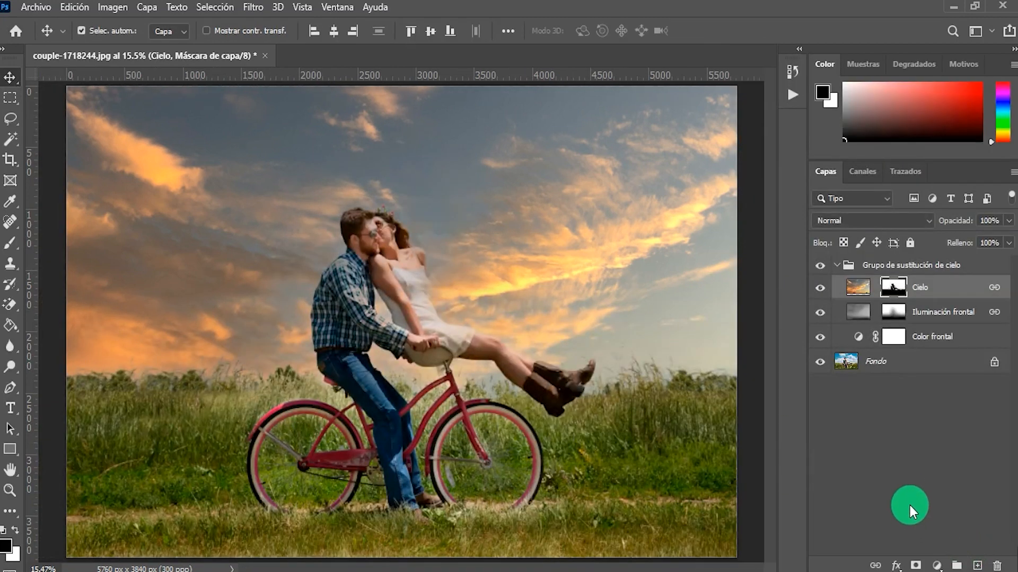
pyautogui.click(891, 314)
pyautogui.doubleClick(891, 315)
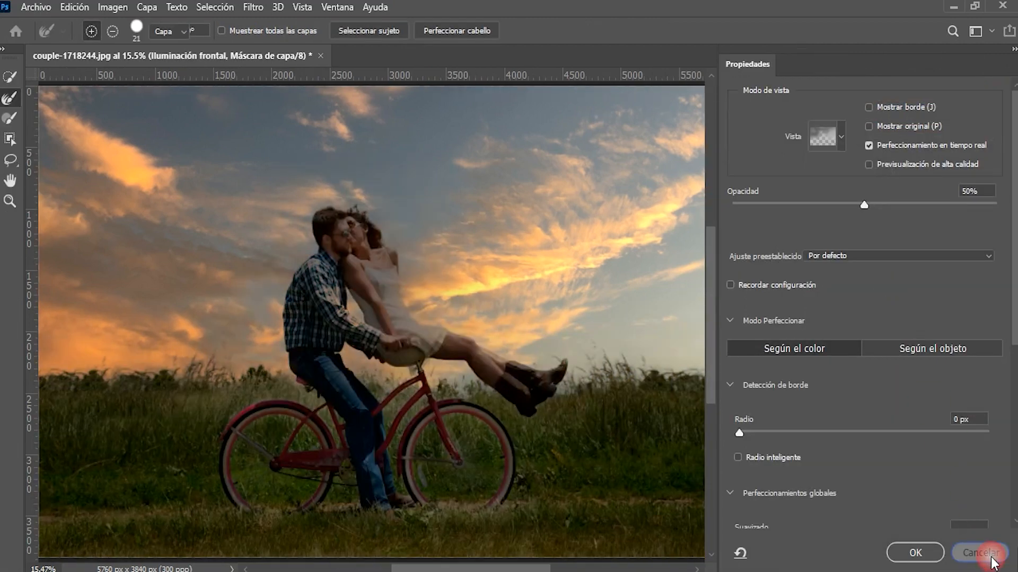
pyautogui.click(974, 553)
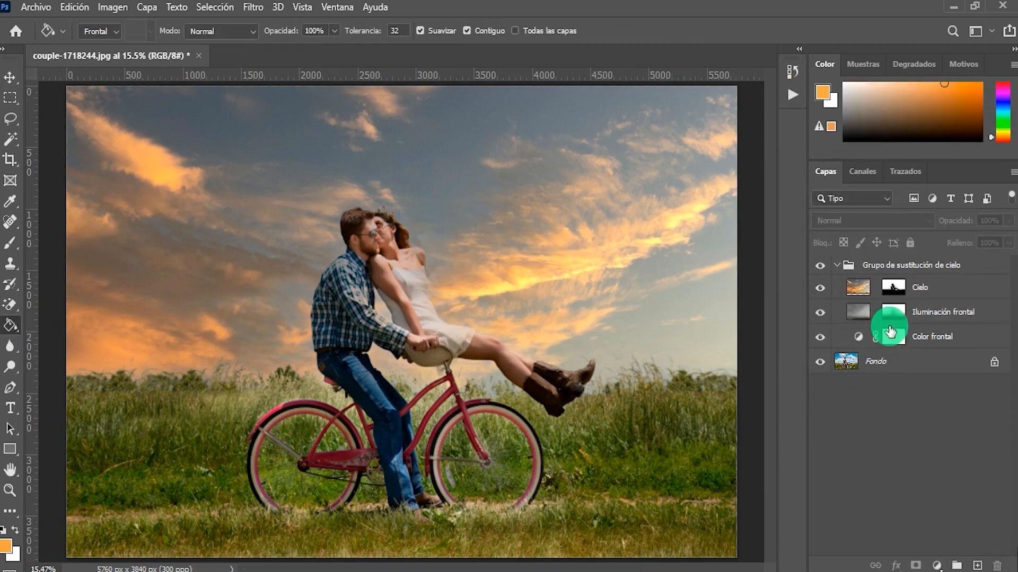
# Review the Curves adjustment properties of the Color frontal layer, close them and deselect the layer.
pyautogui.click(858, 338)
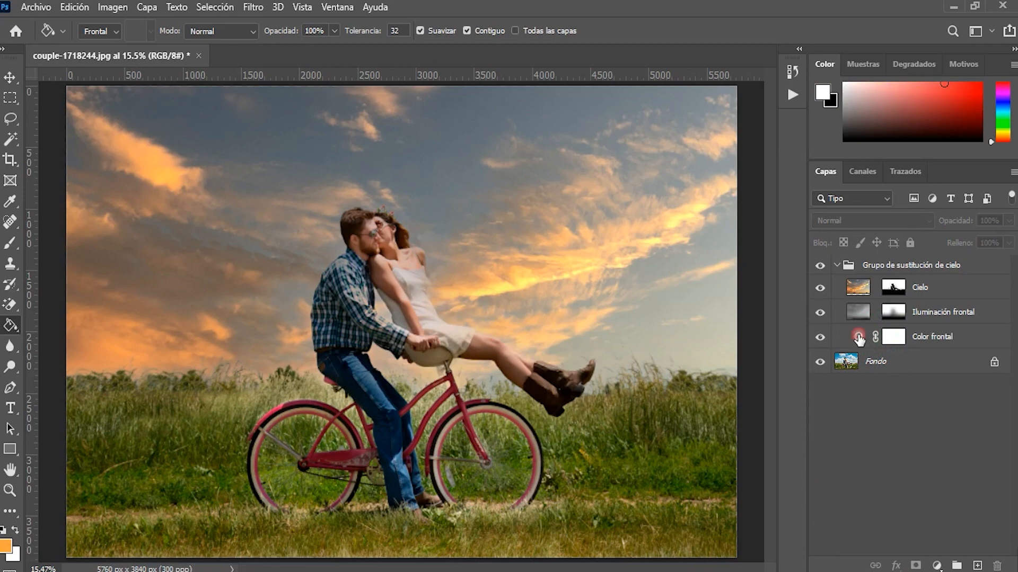
pyautogui.doubleClick(858, 338)
pyautogui.moveTo(1014, 261)
pyautogui.mouseDown()
pyautogui.moveTo(1015, 306)
pyautogui.moveTo(1015, 261)
pyautogui.mouseUp()
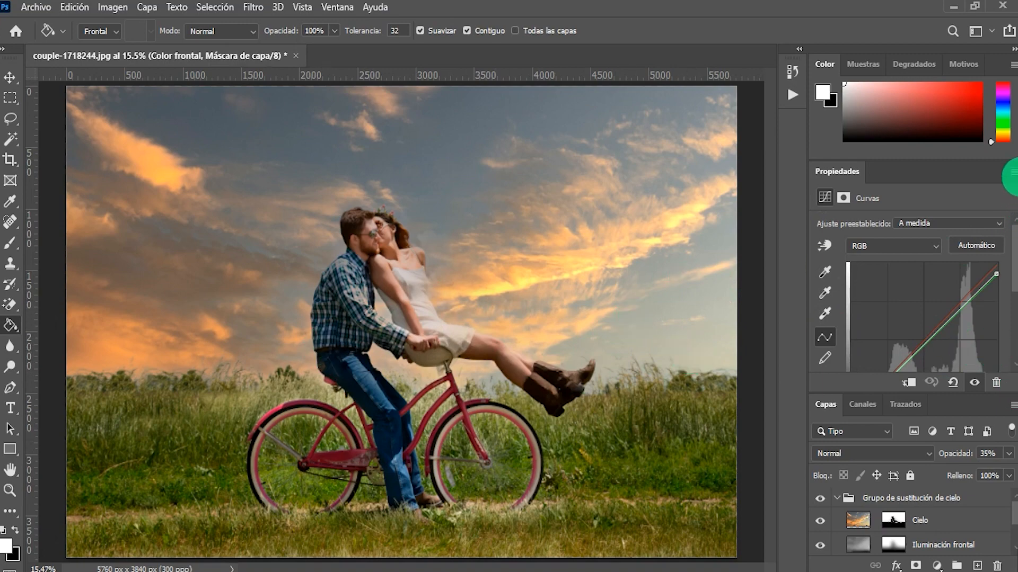
pyautogui.click(1013, 171)
pyautogui.click(848, 355)
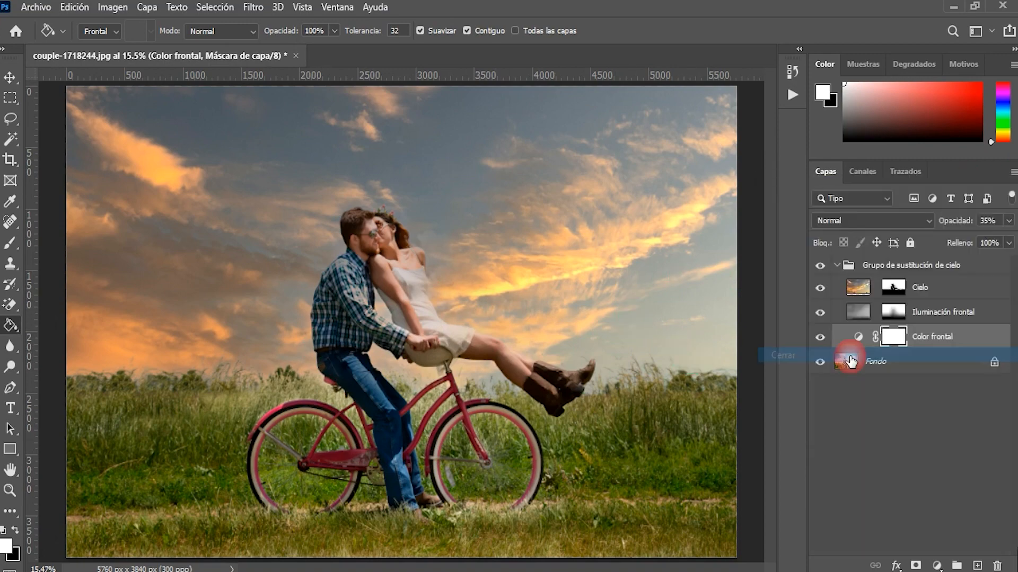
pyautogui.click(899, 415)
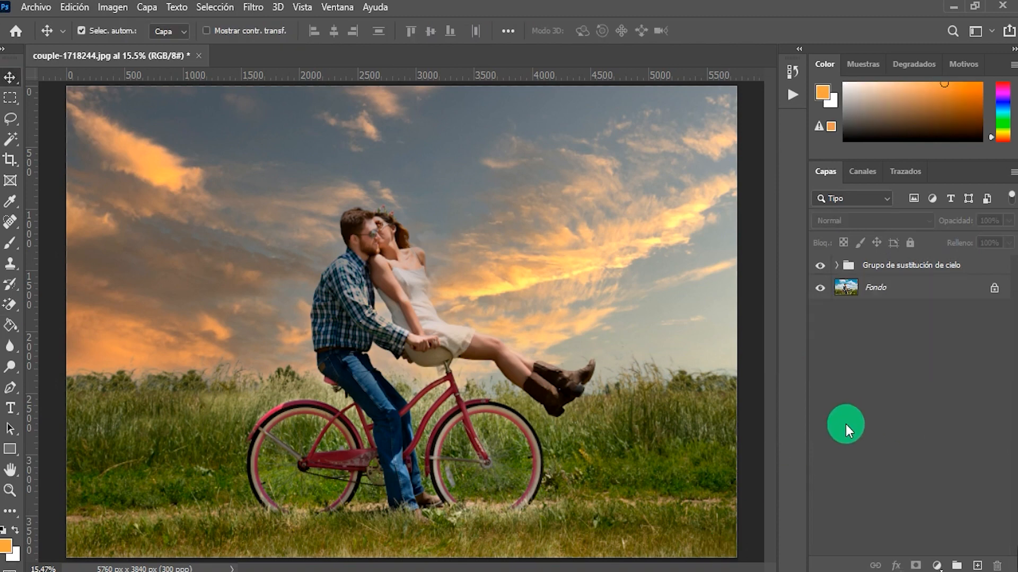
# Add a solid colour fill layer directly above Fondo, using a peach tone sampled from the sunset clouds.
pyautogui.click(913, 295)
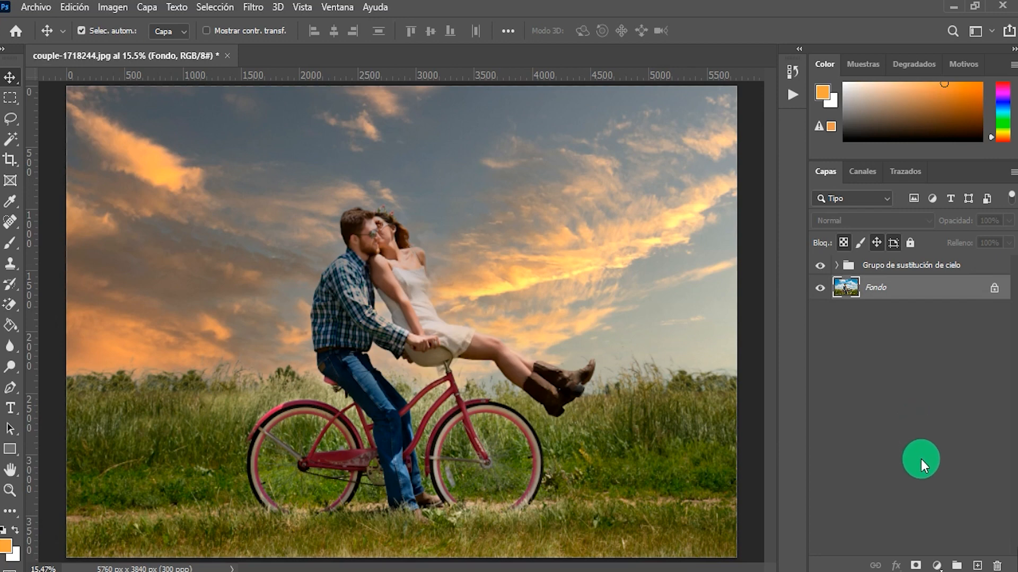
pyautogui.click(936, 566)
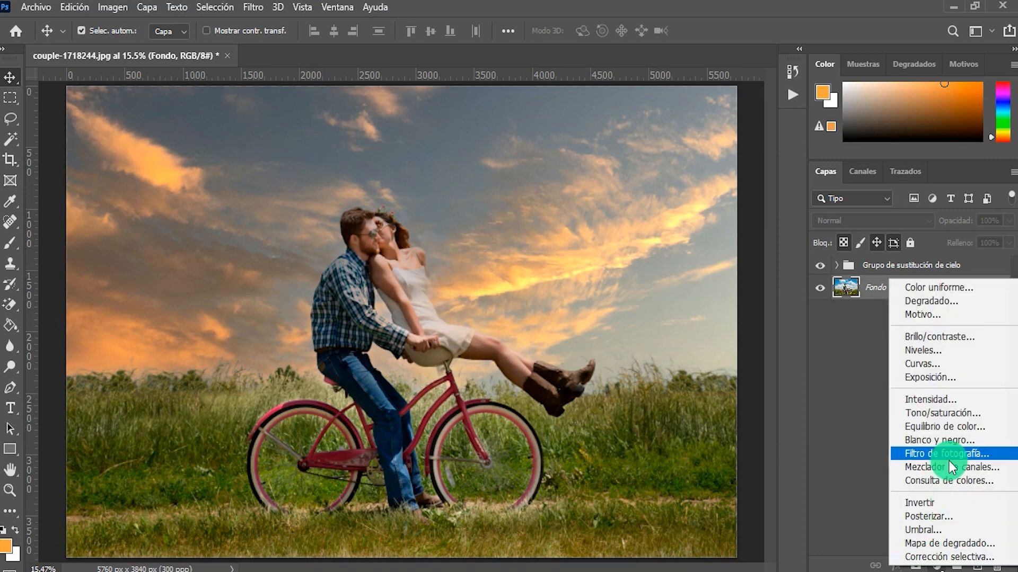
pyautogui.click(944, 287)
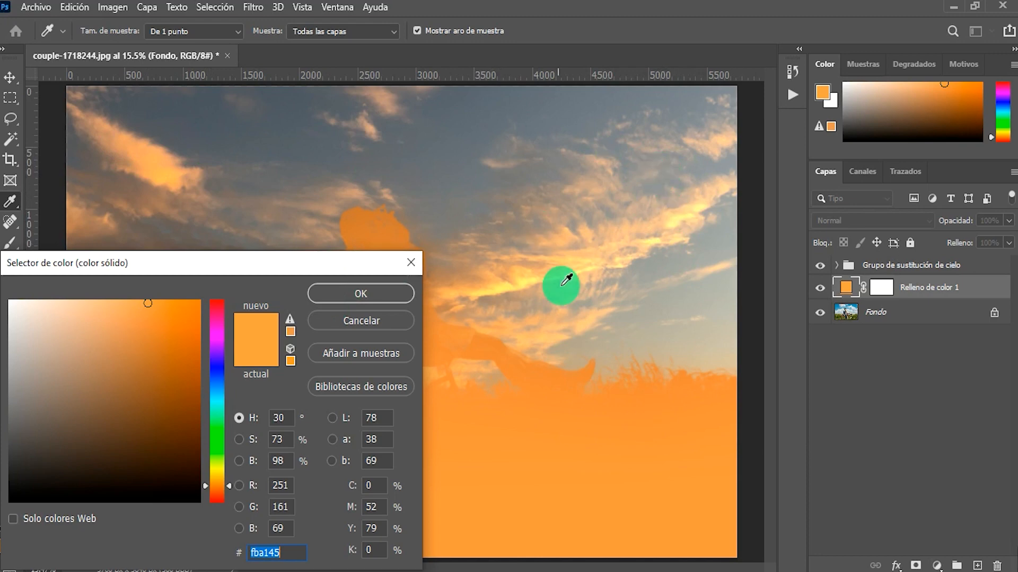
pyautogui.click(638, 209)
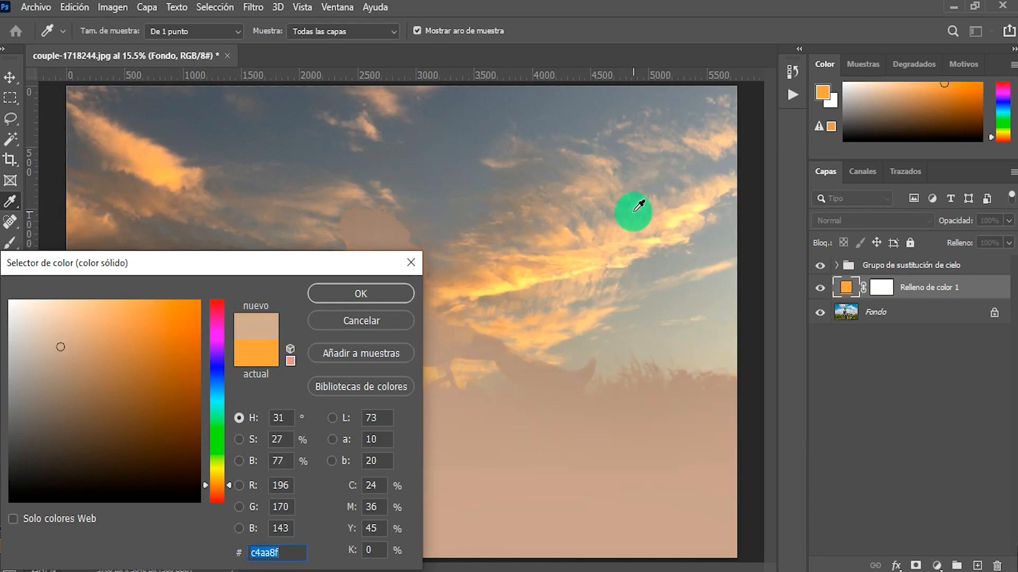
pyautogui.click(367, 295)
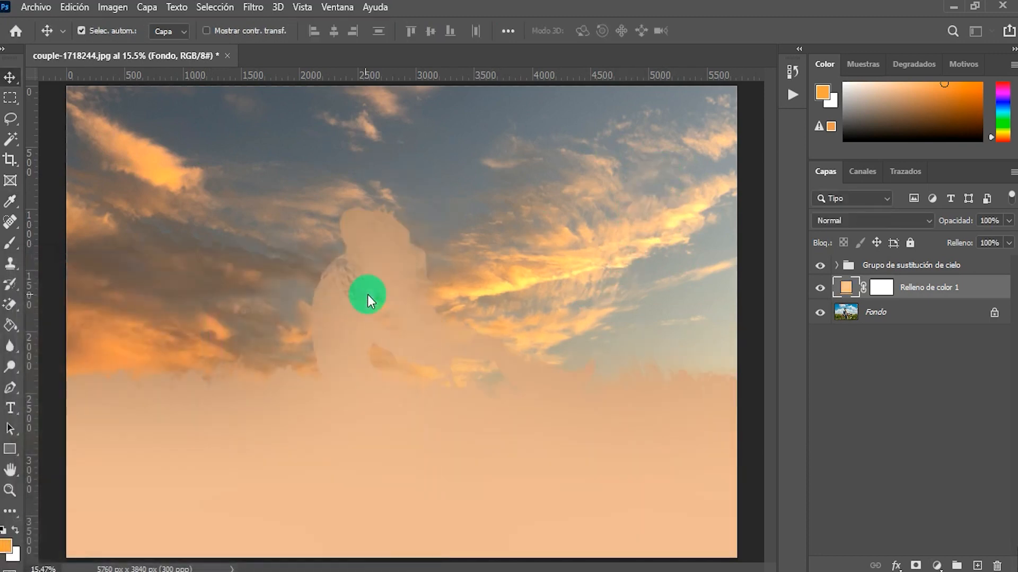
# Reduce the colour fill layer's opacity to 22% and compare the photo with the layer hidden and shown.
pyautogui.click(1009, 221)
pyautogui.moveTo(1012, 244); pyautogui.dragTo(974, 235)
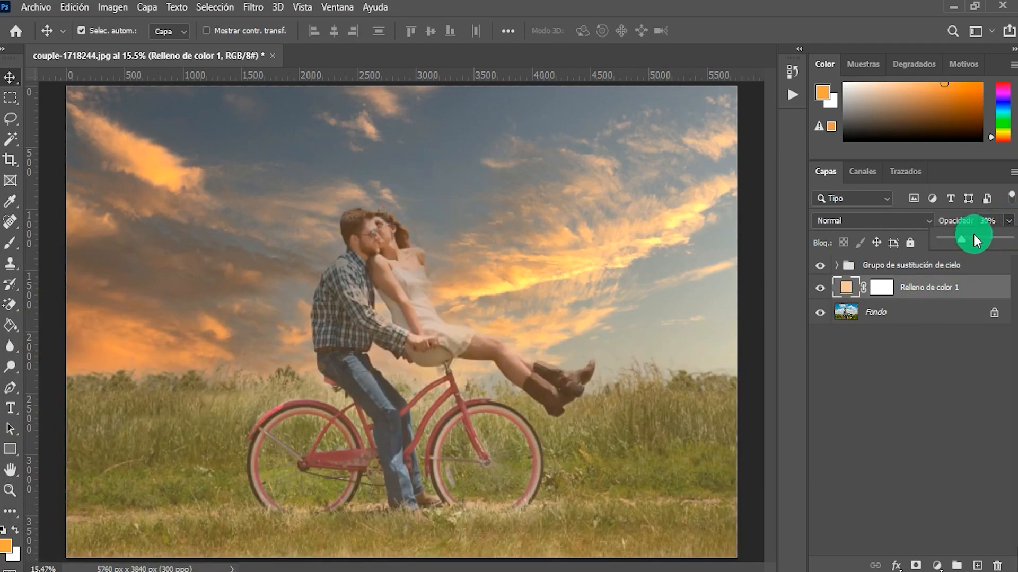
pyautogui.press('Down')
pyautogui.press('Down')
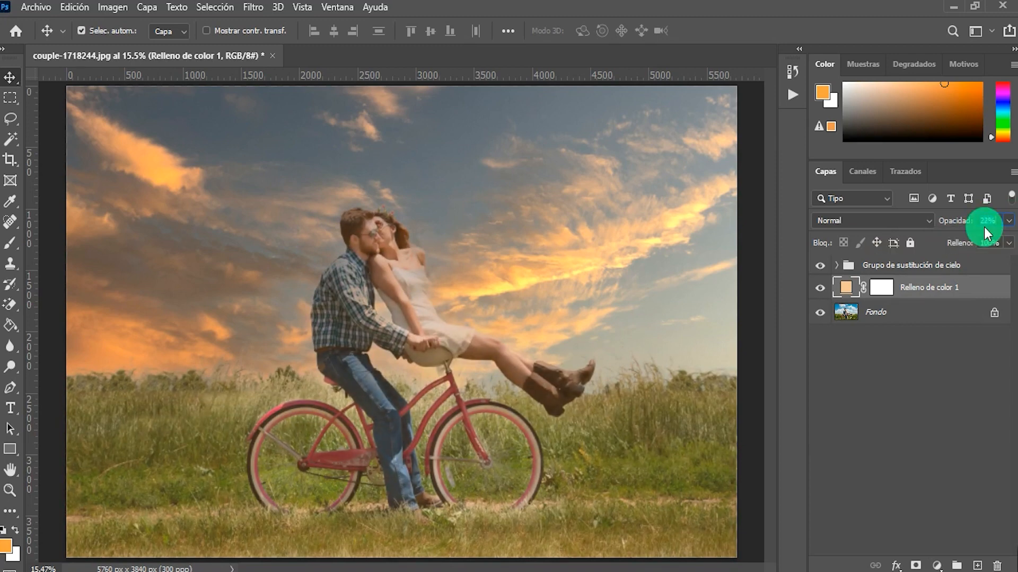
pyautogui.click(939, 396)
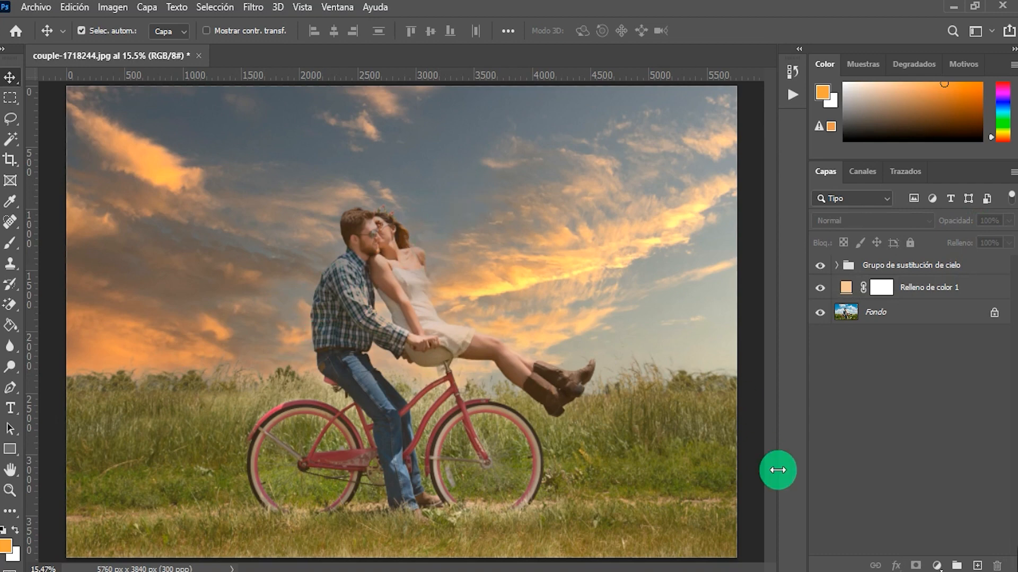
pyautogui.click(821, 289)
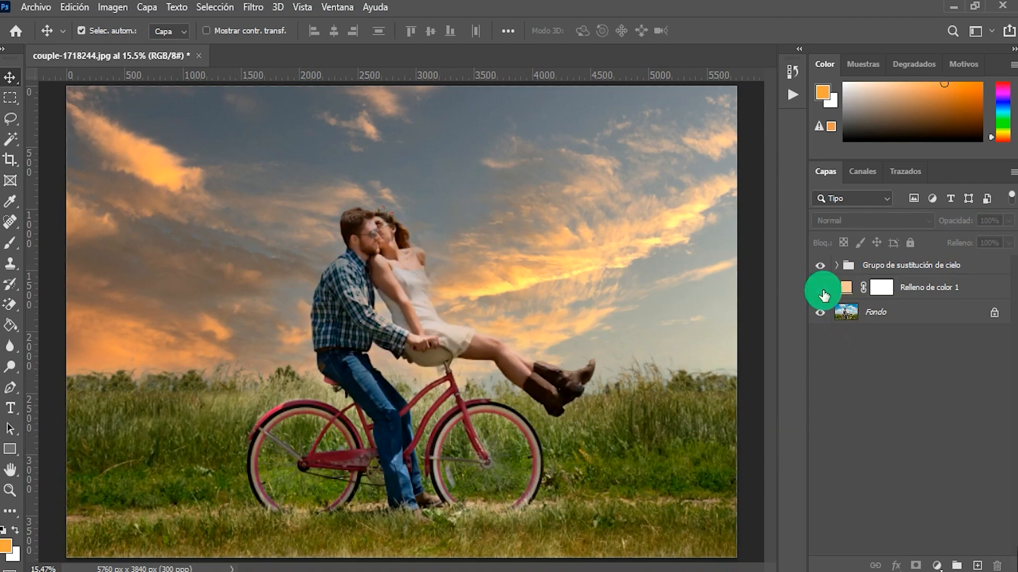
pyautogui.click(821, 289)
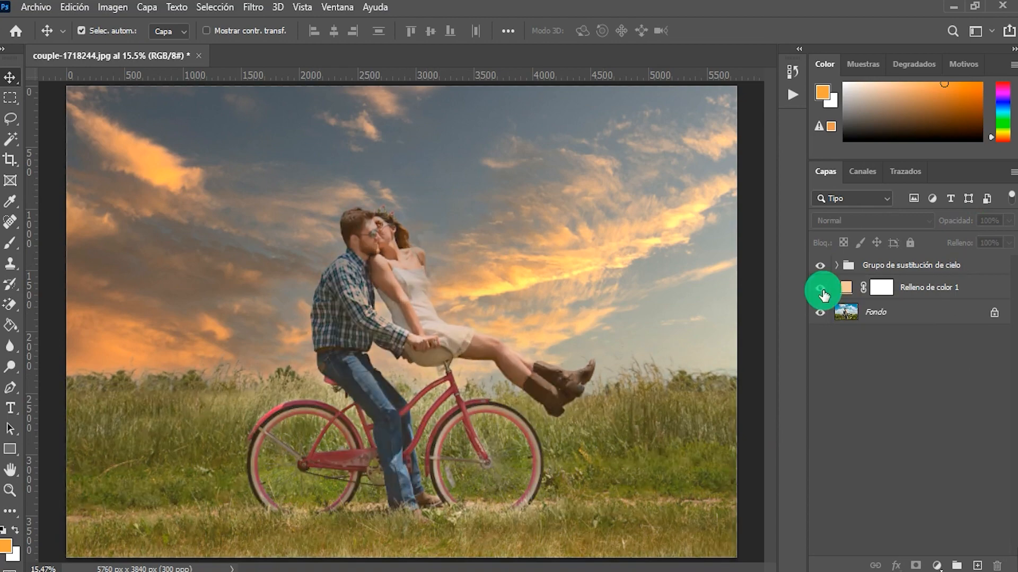